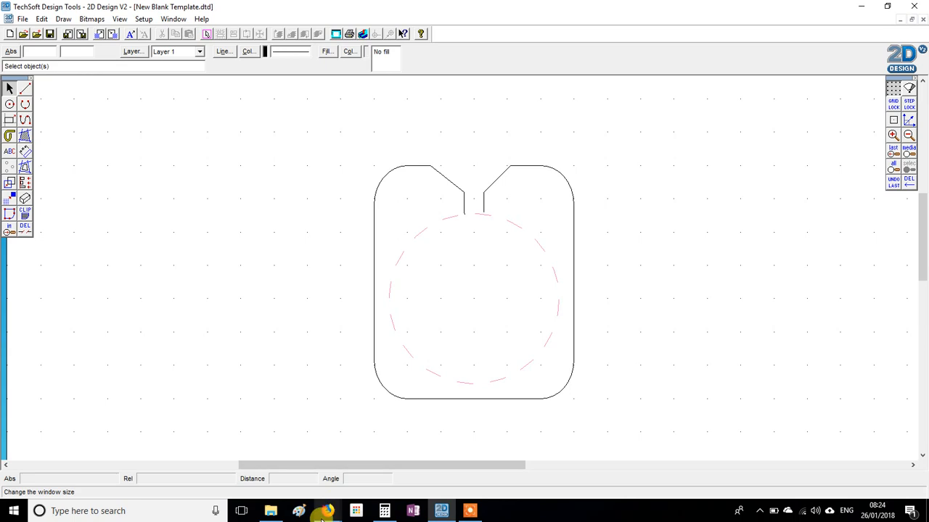
Switch to Firefox and search Google Images for "cartoon dinosaur"
mouse_move(326, 514)
click(363, 460)
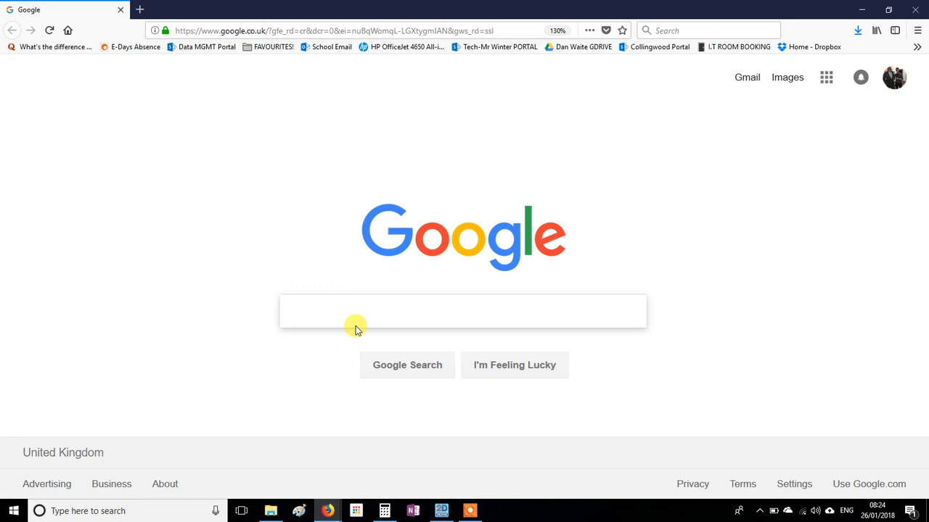
text(ar)
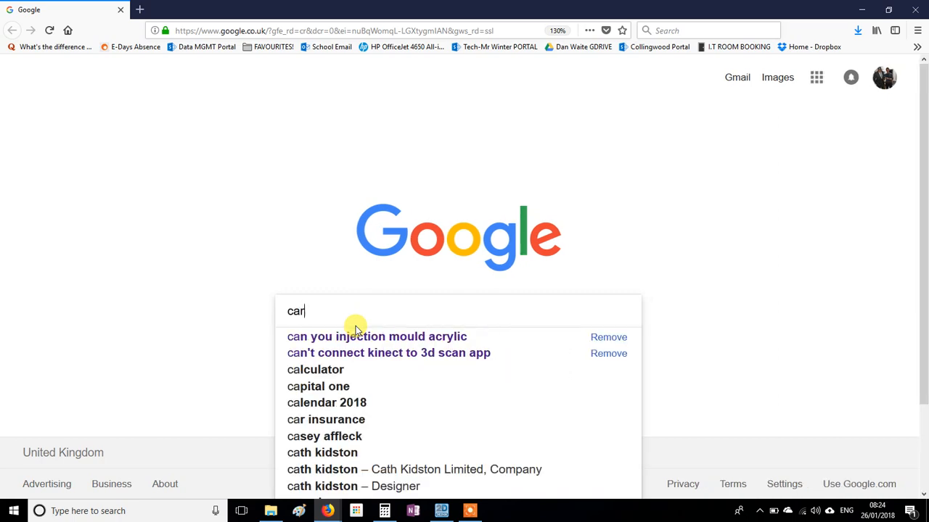
text(toon dinou)
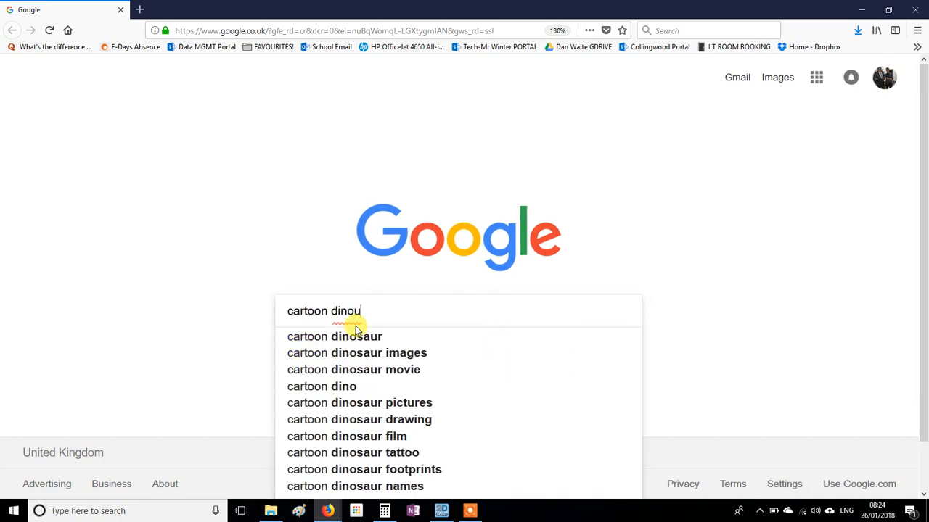
key(BackSpace)
text(saur)
key(Return)
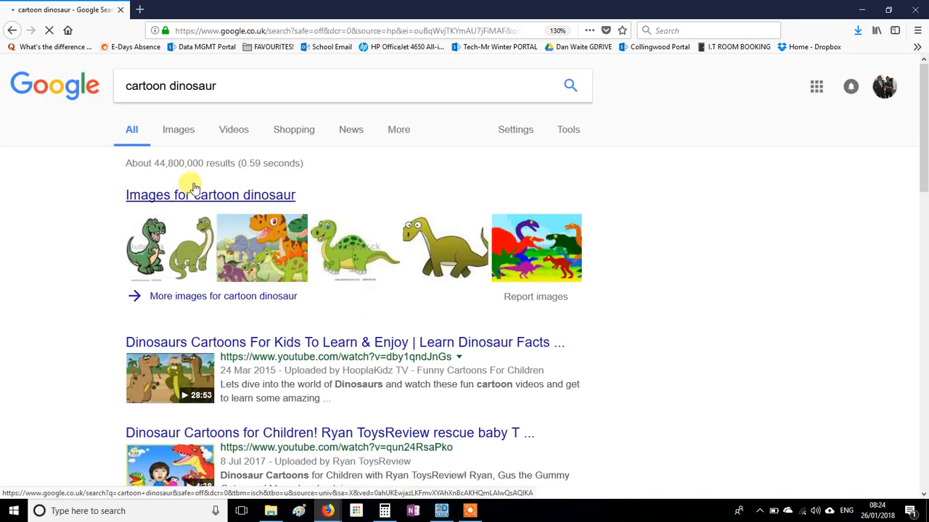
click(177, 129)
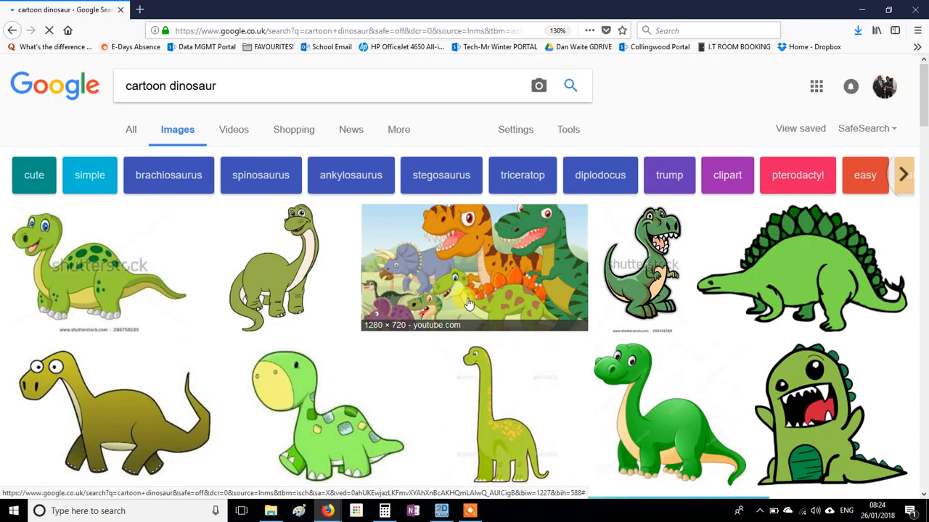
Browse the image results, open the 800 × 800 Dreamstime green dinosaur with yellow spots, and copy the picture
scroll(558, 283, down, 3)
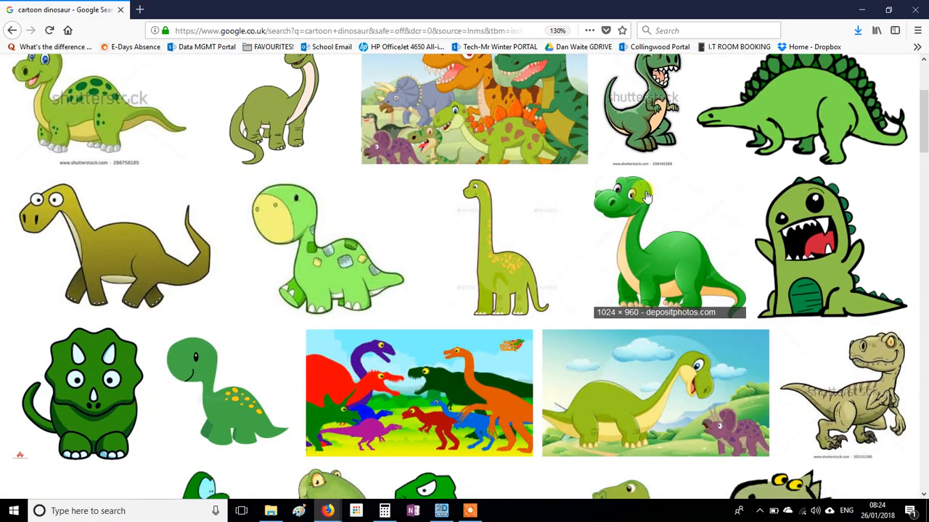
scroll(755, 294, up, 1)
scroll(754, 294, up, 1)
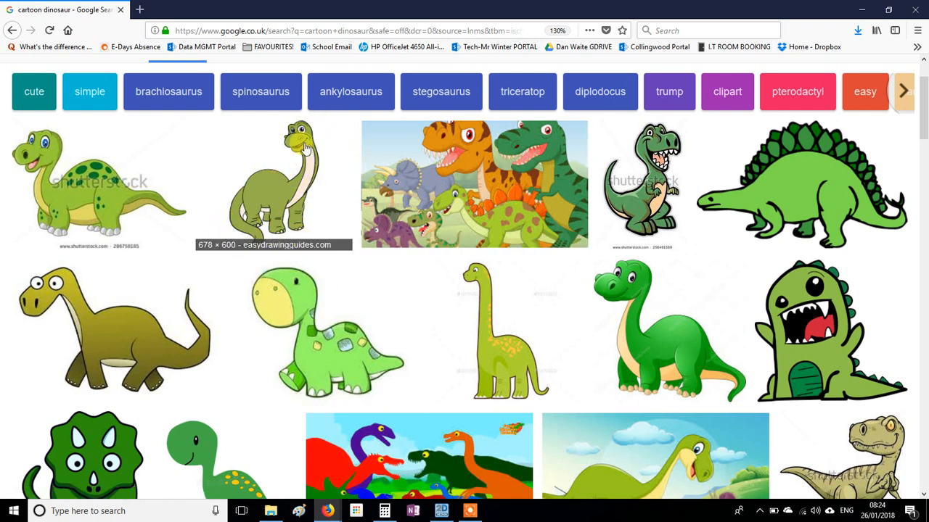
scroll(472, 363, down, 2)
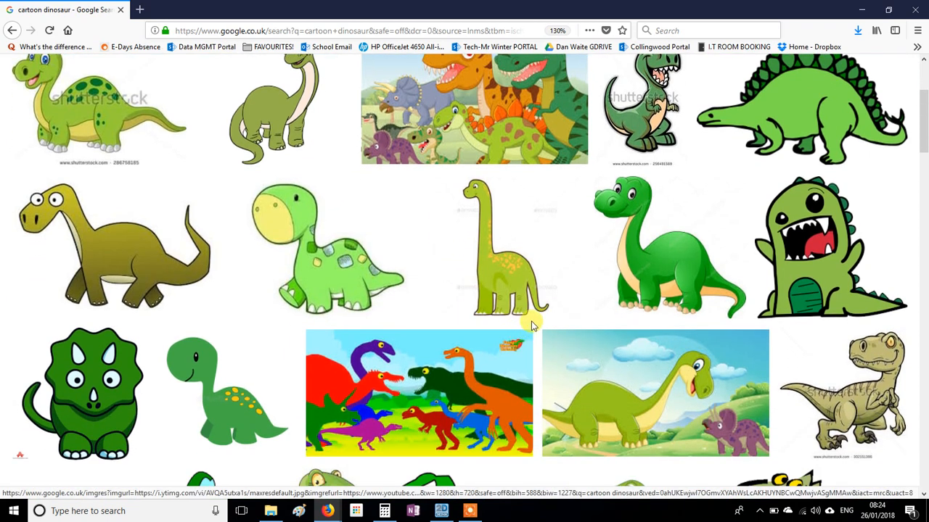
scroll(410, 214, down, 2)
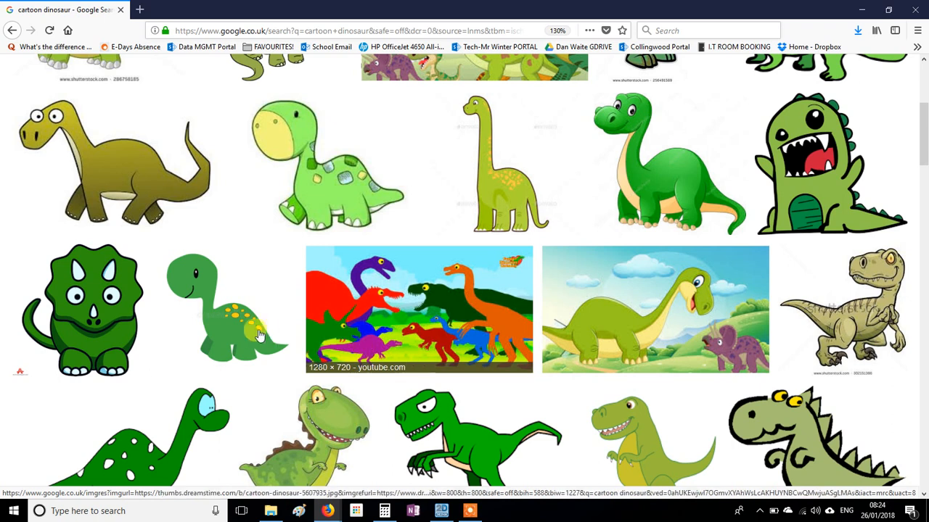
scroll(236, 306, down, 2)
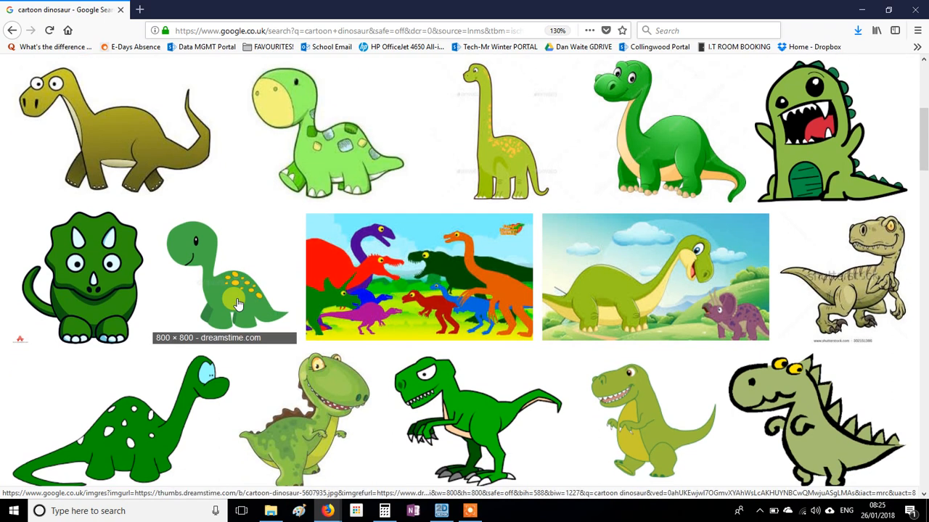
click(237, 205)
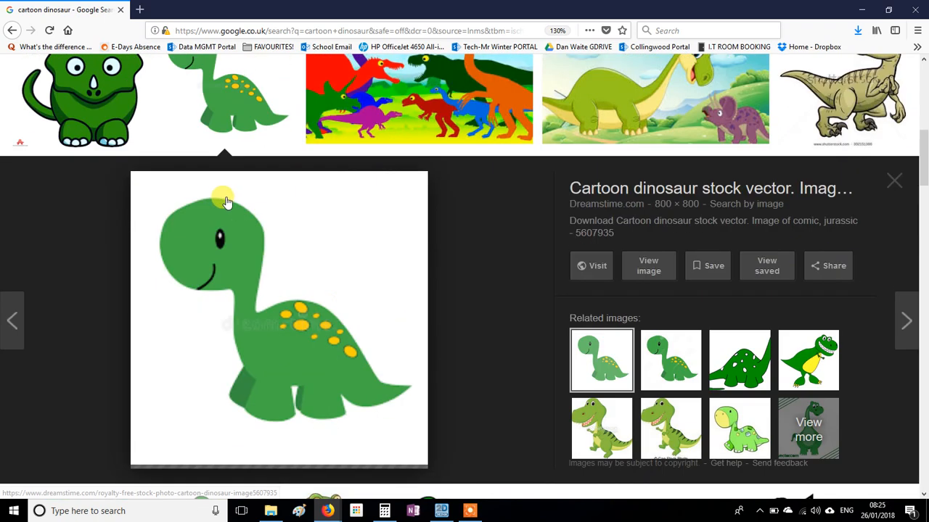
right_click(288, 338)
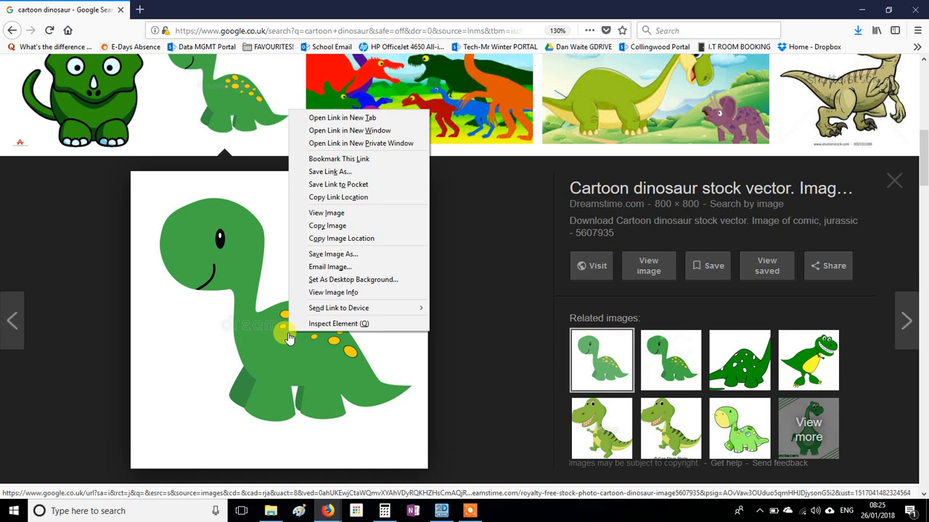
click(326, 226)
Switch back to 2D Design and paste the copied dinosaur picture beside the holder template
click(441, 511)
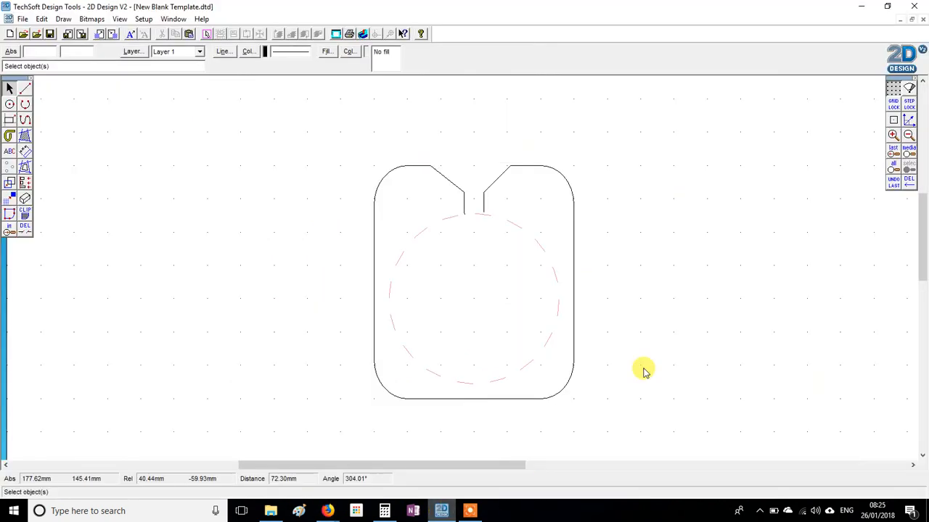
right_click(687, 252)
click(715, 269)
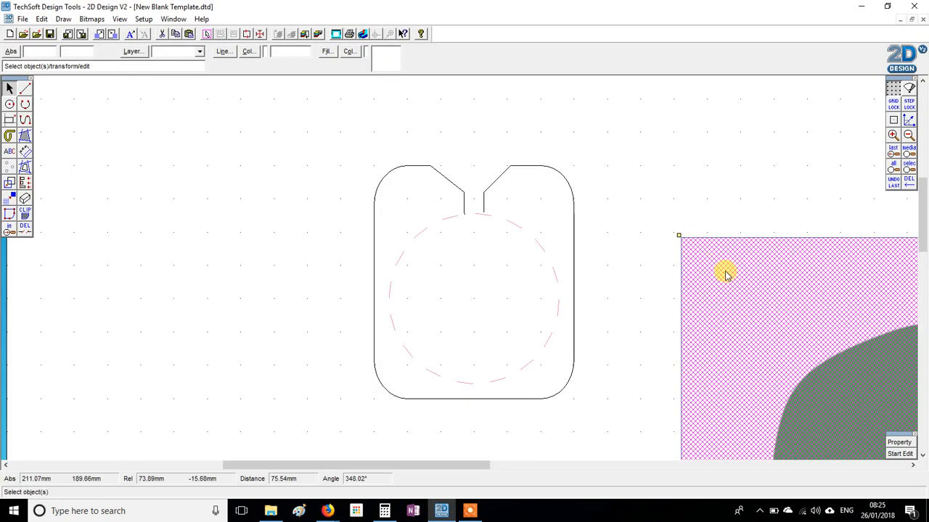
Scale the pasted dinosaur picture down proportionally to about one and a half times the template's width
click(909, 135)
click(910, 135)
click(909, 135)
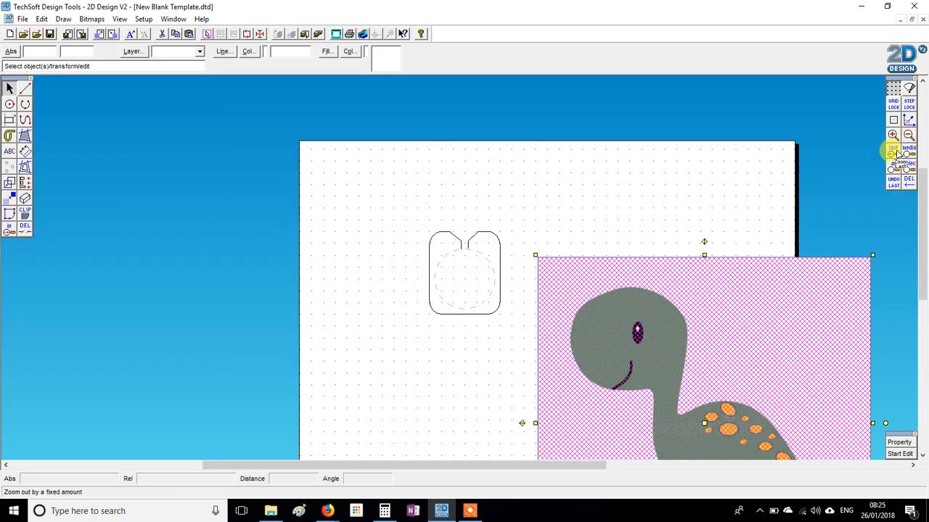
drag(695, 412, 648, 301)
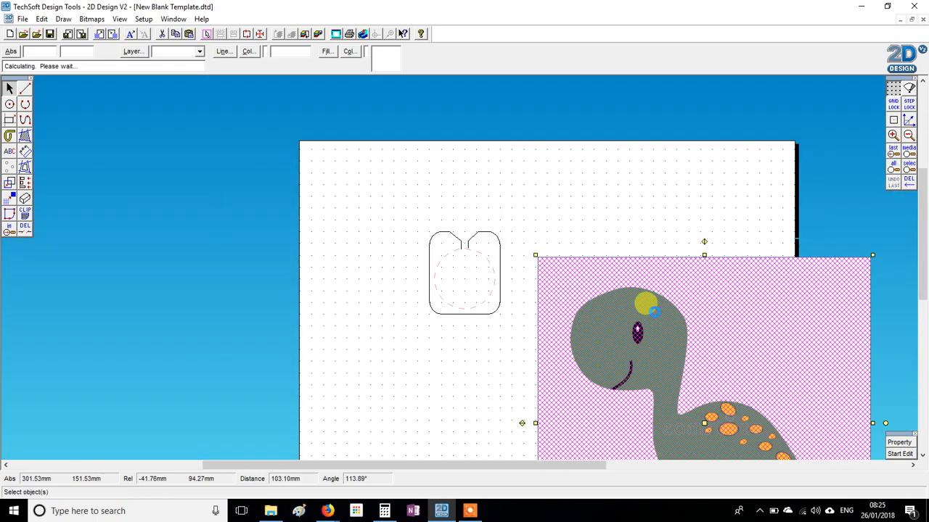
drag(485, 143, 711, 370)
drag(745, 406, 583, 274)
drag(504, 199, 552, 255)
Move the scaled dinosaur picture close to the template's right-hand edge and deselect it
click(892, 136)
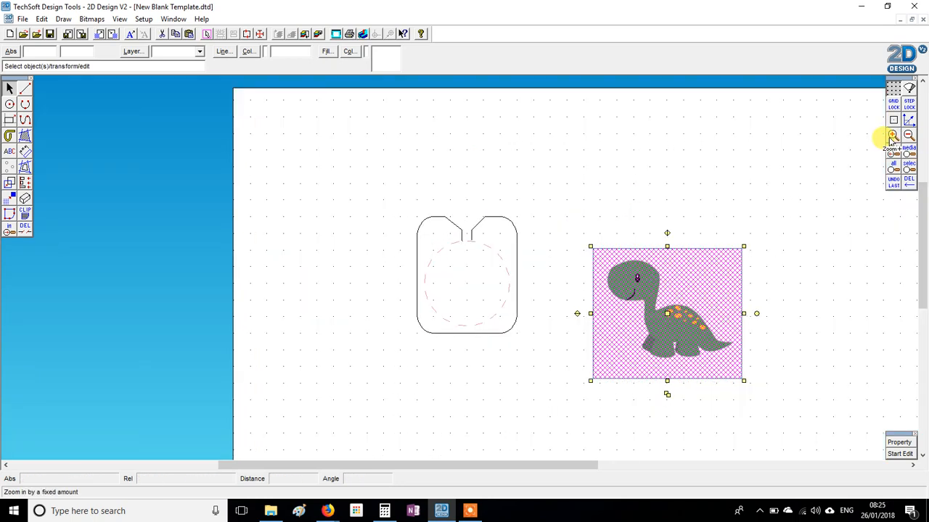
click(892, 136)
drag(756, 333, 659, 255)
click(649, 97)
click(657, 288)
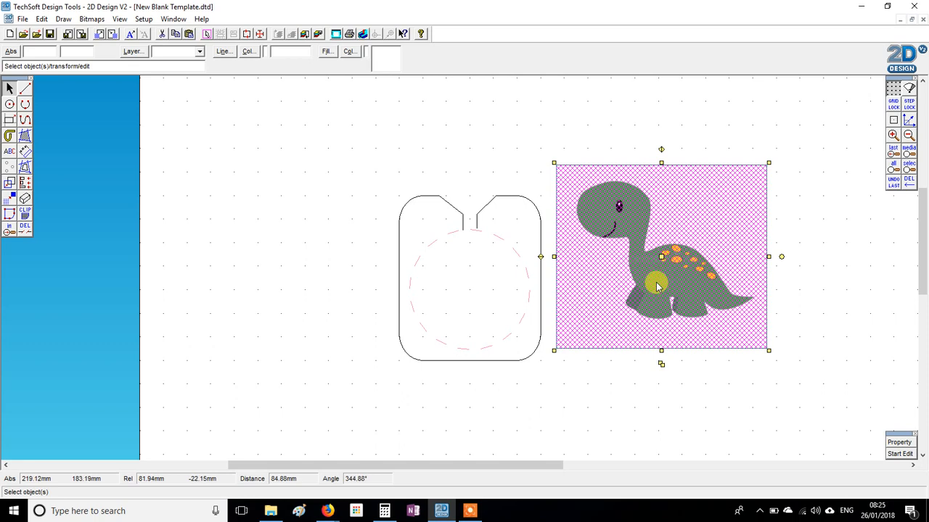
click(718, 144)
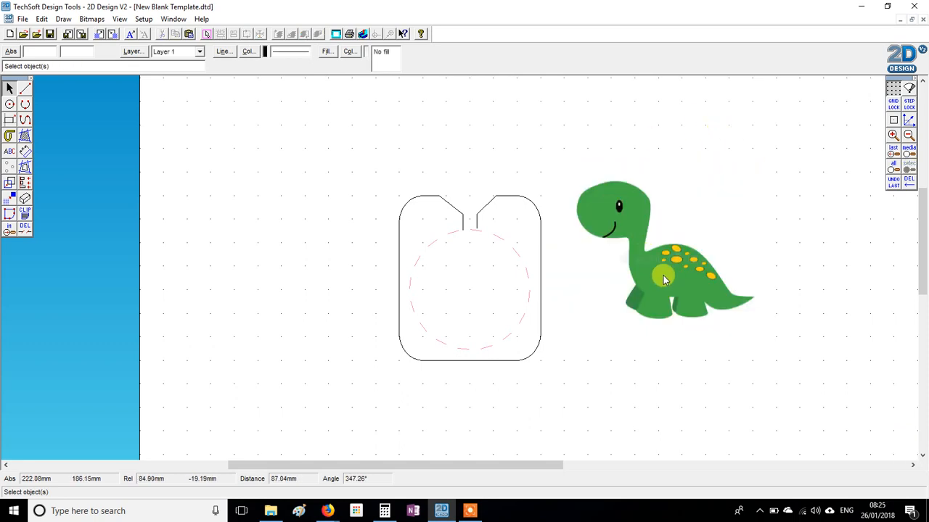
Vectorise the dinosaur bitmap in monochrome with a luminance of 205, a transparent background and the default conversion settings
click(91, 19)
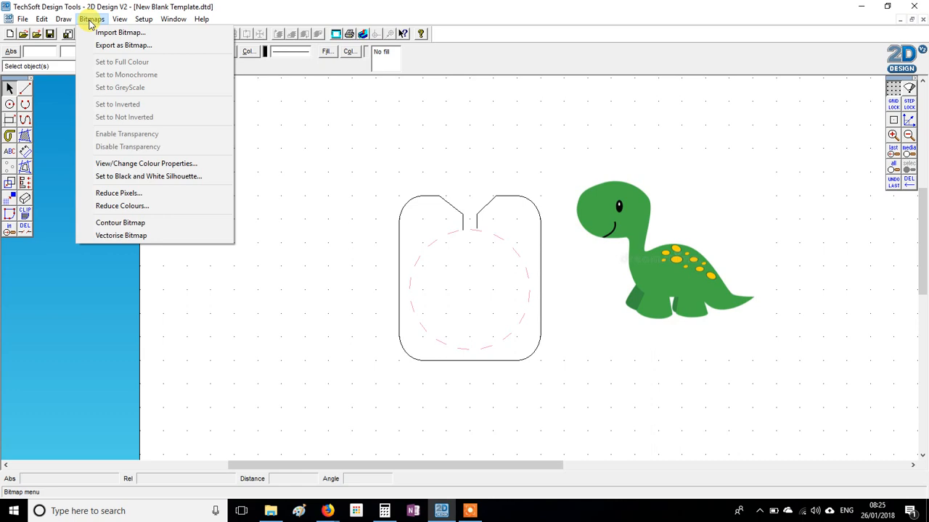
click(145, 235)
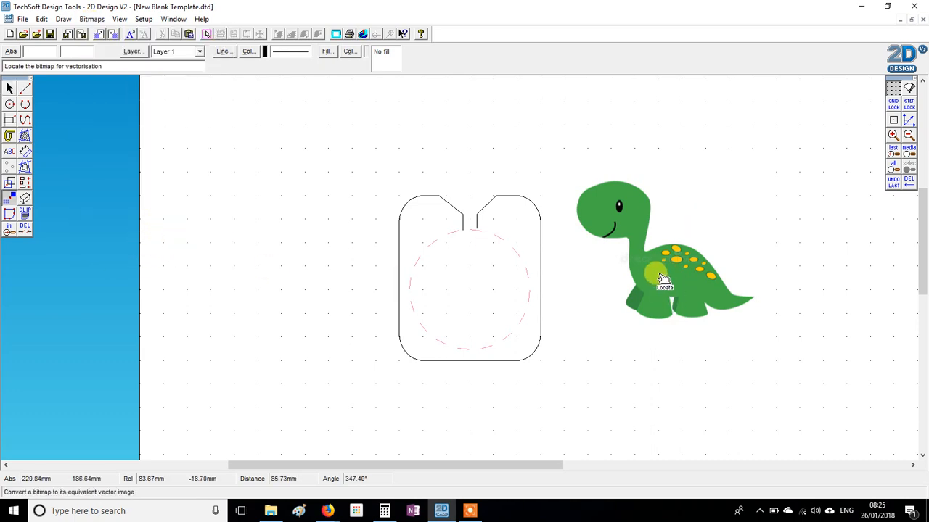
click(641, 270)
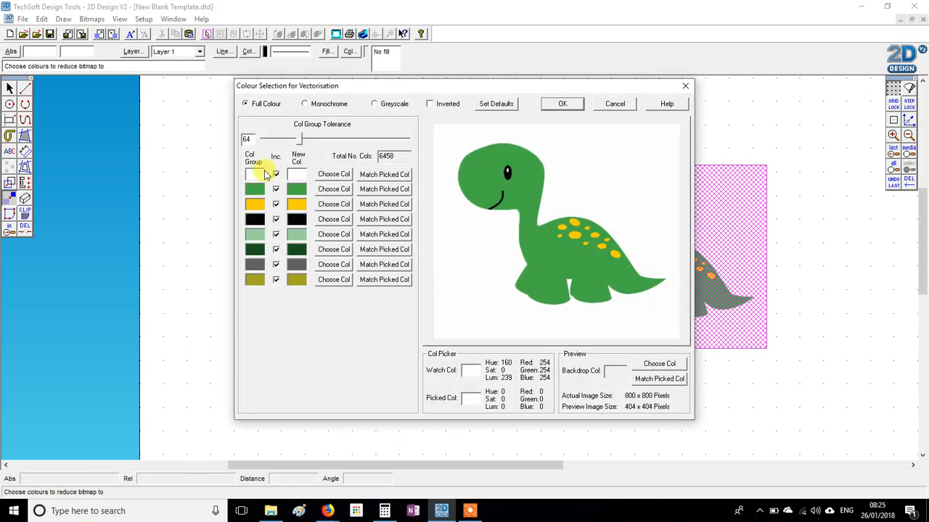
click(305, 105)
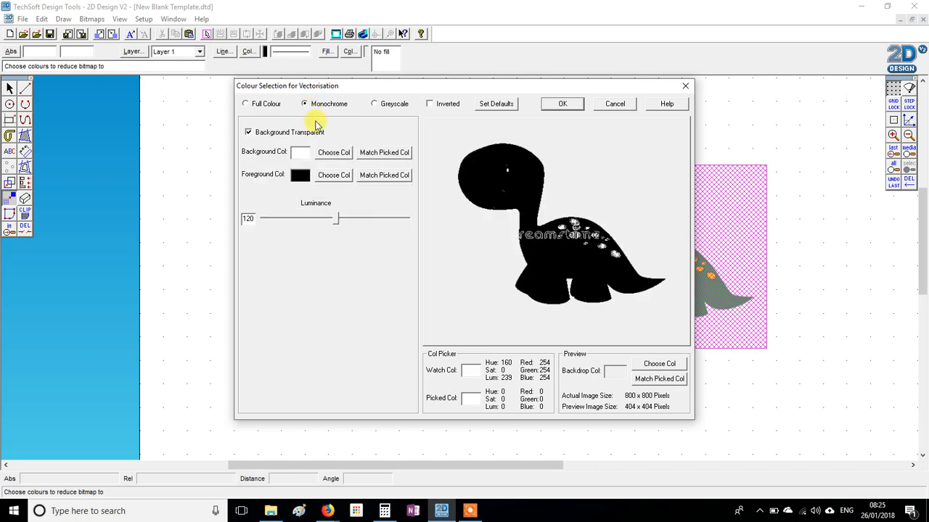
drag(330, 222, 385, 222)
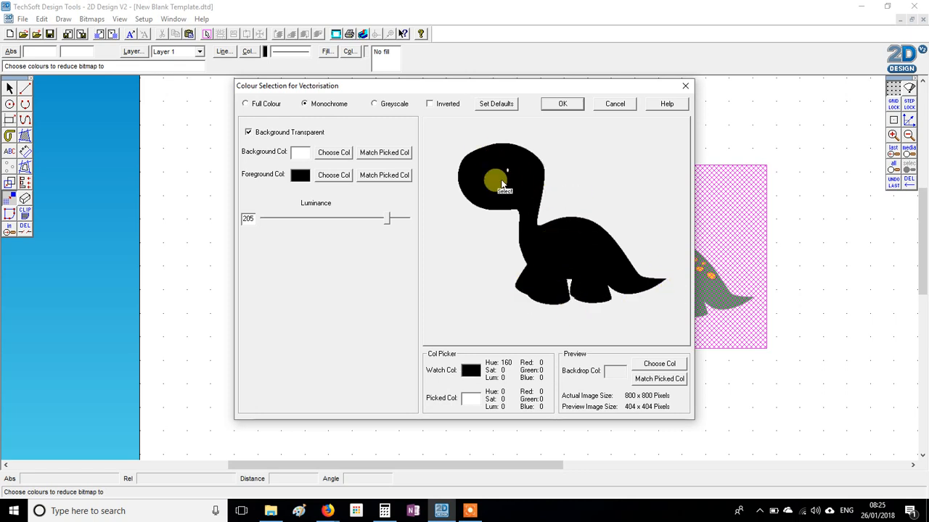
click(562, 105)
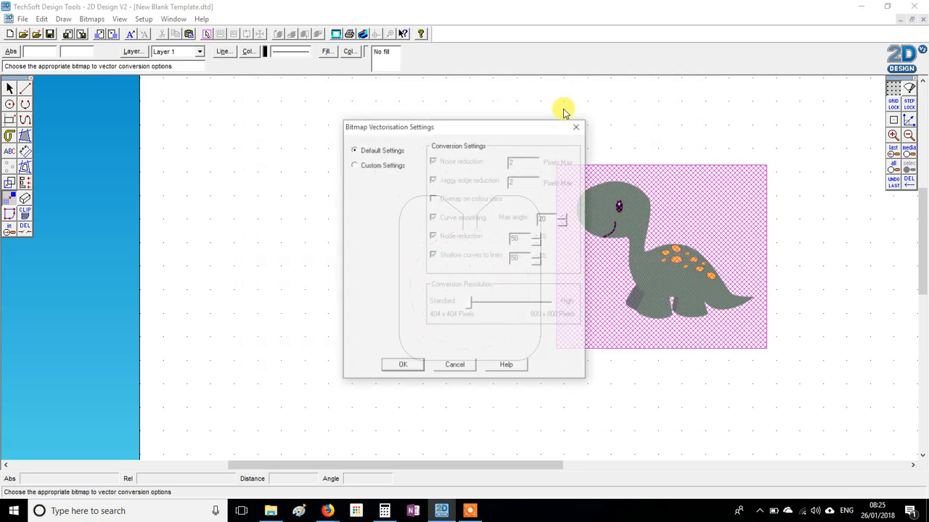
click(403, 368)
click(677, 278)
click(799, 286)
click(690, 271)
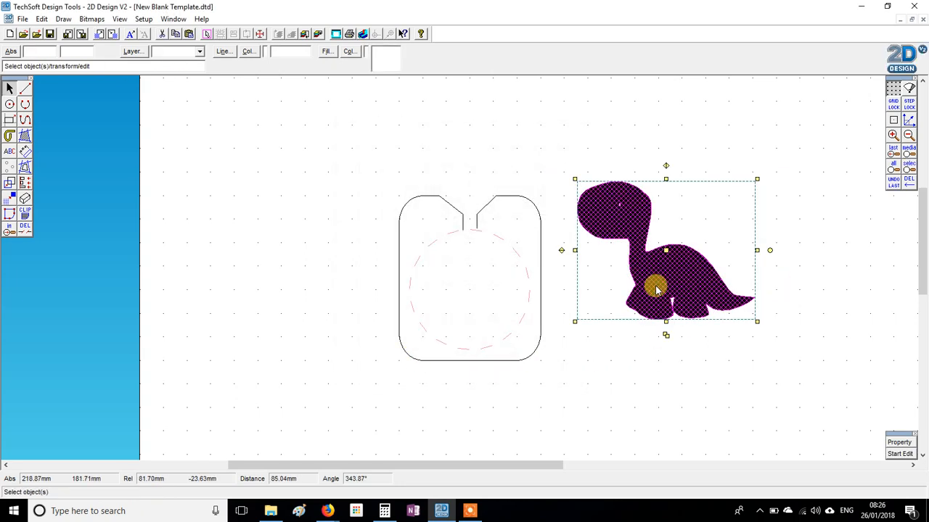
click(796, 326)
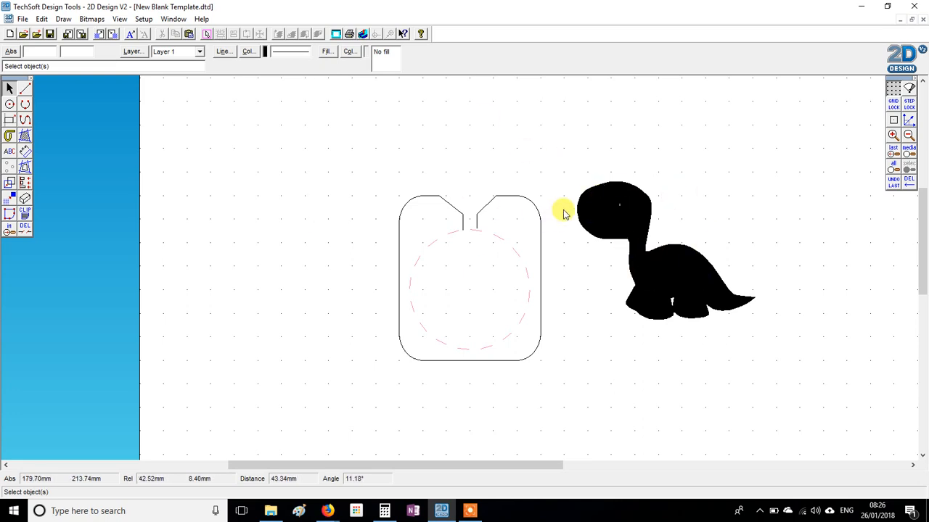
Set the vectorised dinosaur silhouette's fill to No Fill and deselect it
click(634, 214)
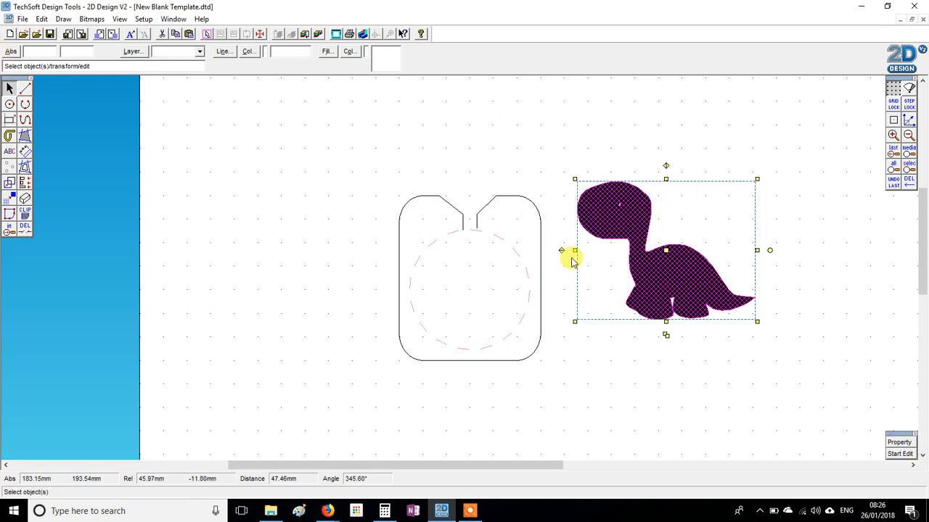
click(327, 52)
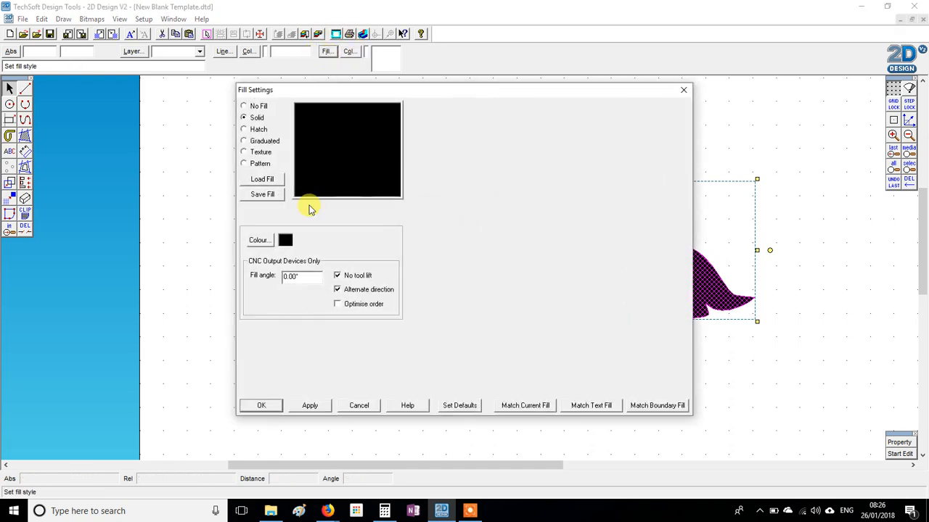
click(244, 105)
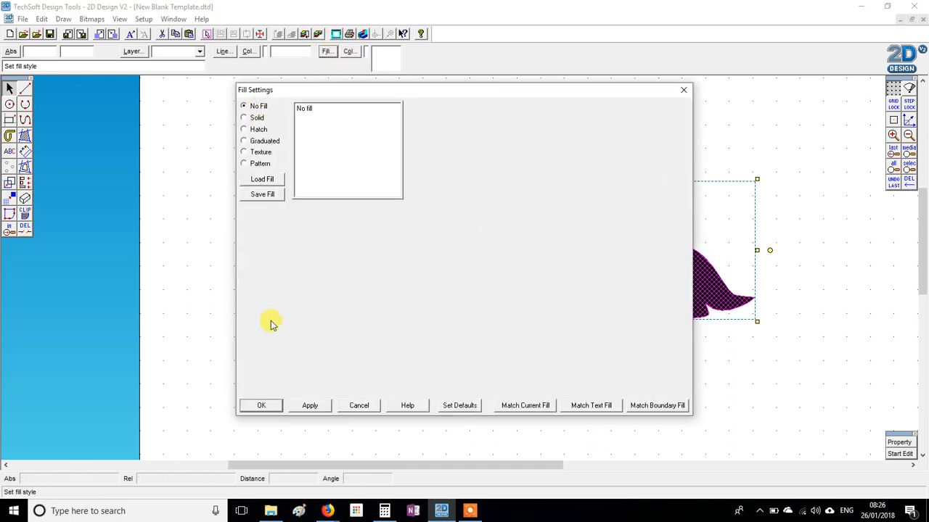
click(263, 408)
click(730, 404)
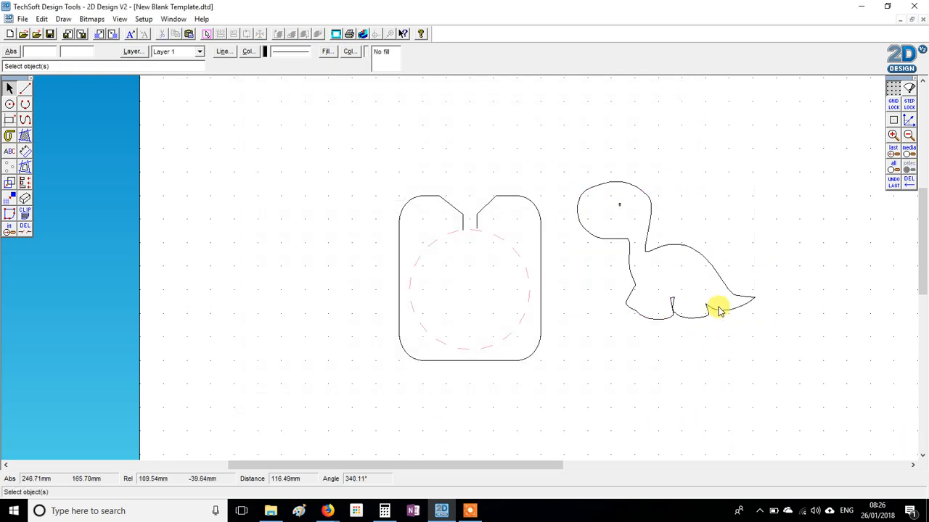
Explode the dinosaur outline one level only, with the extra explode options left off
click(682, 245)
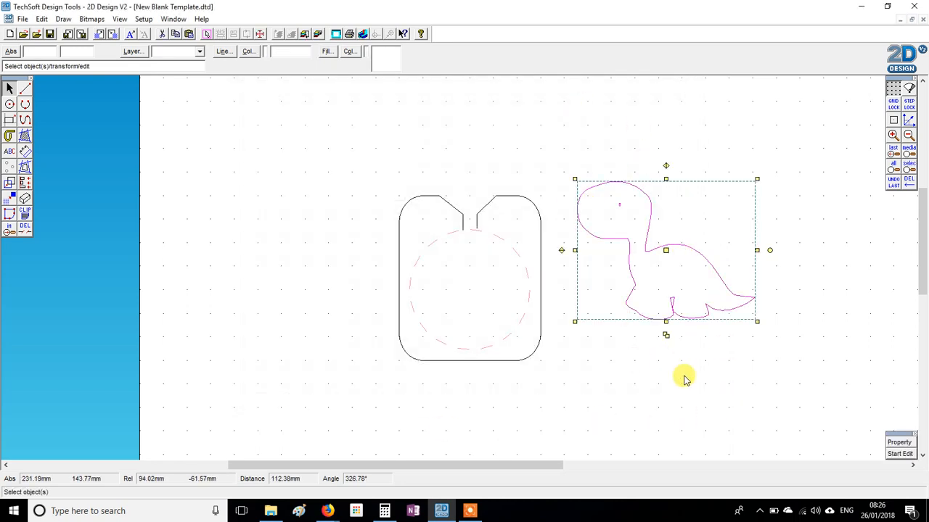
click(709, 349)
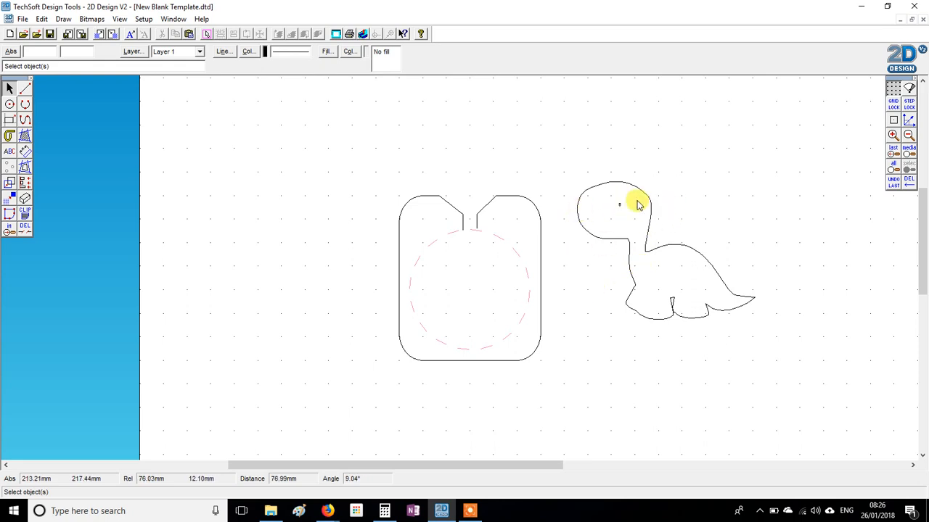
click(624, 212)
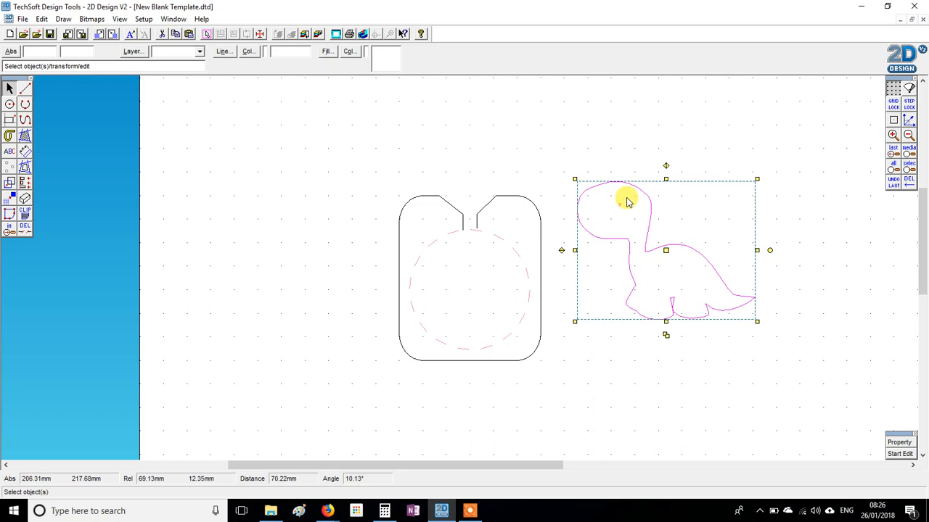
click(632, 109)
click(649, 194)
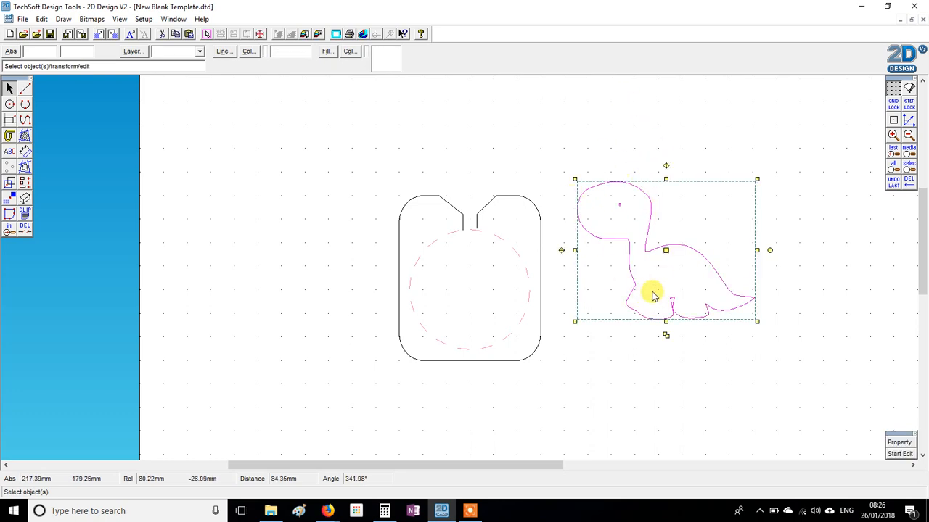
right_click(837, 267)
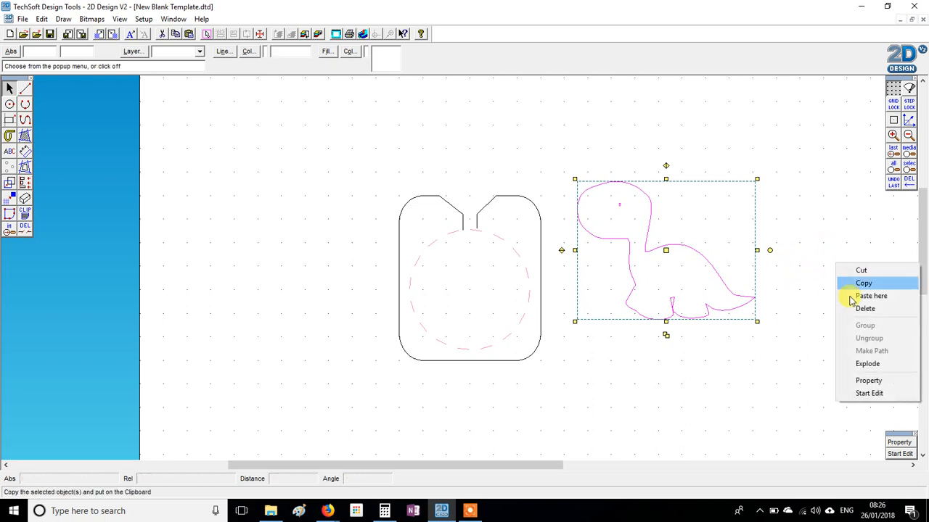
click(865, 365)
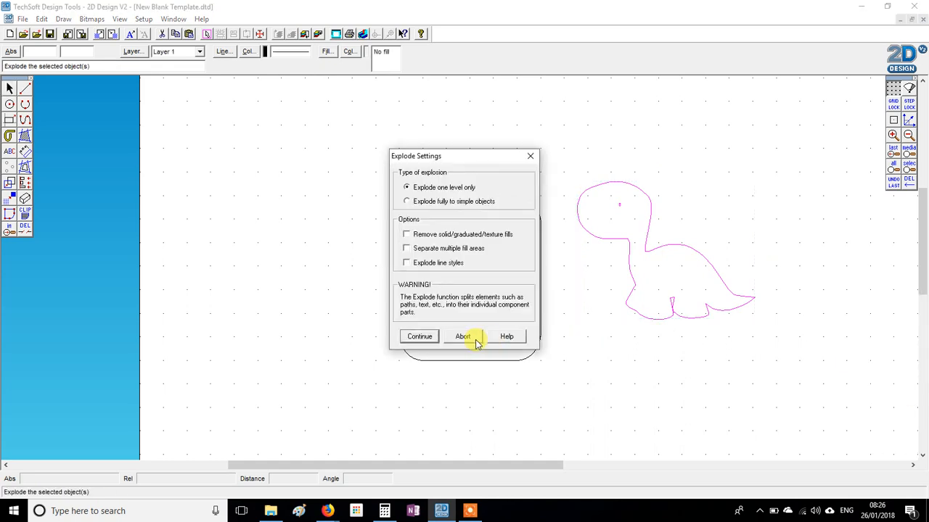
click(419, 337)
Delete the small eye mark inside the dinosaur's head
click(619, 204)
click(716, 198)
drag(610, 194, 633, 212)
click(635, 188)
click(630, 214)
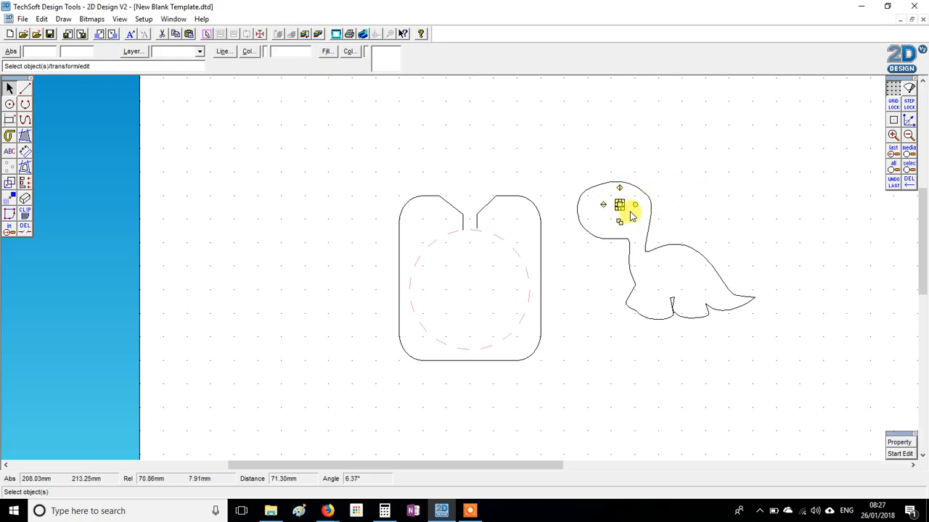
key(Delete)
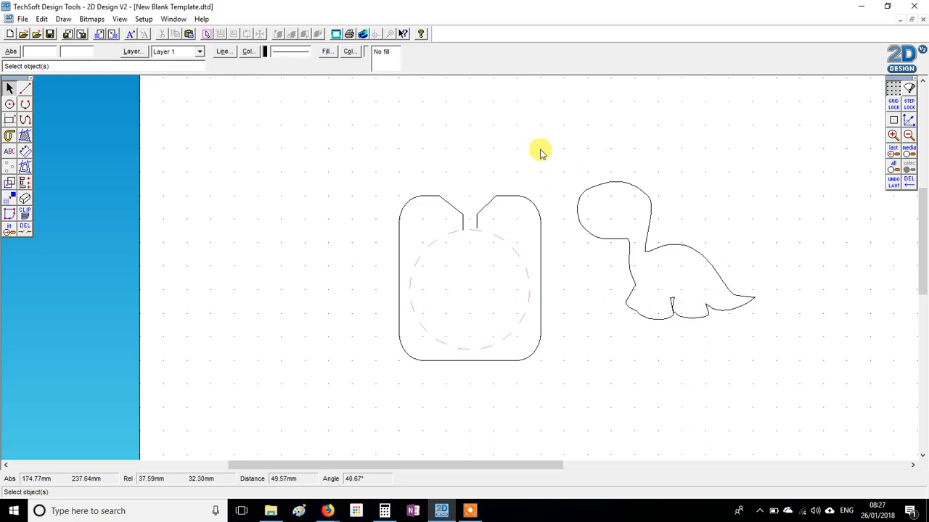
Scale the dinosaur outline down proportionally to a little over half its size and move it inside the template's dashed circle
drag(554, 162, 808, 354)
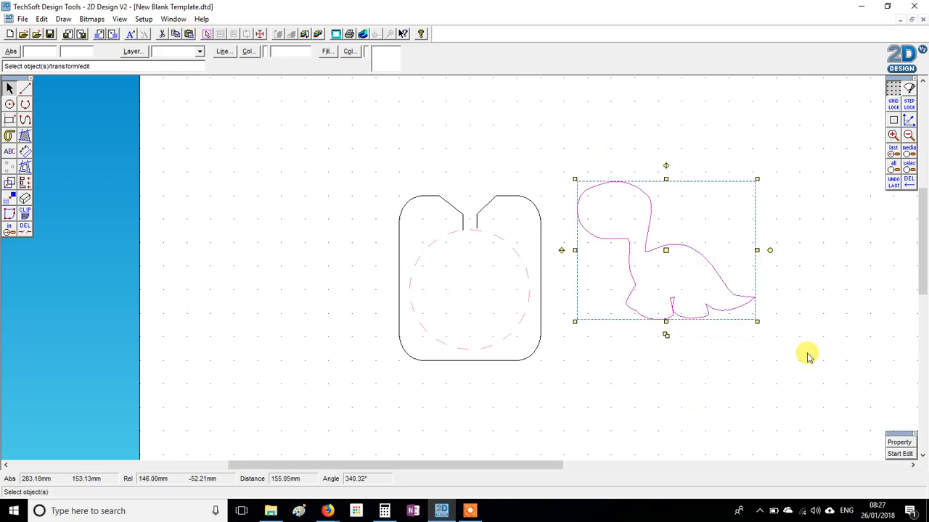
drag(757, 179, 688, 235)
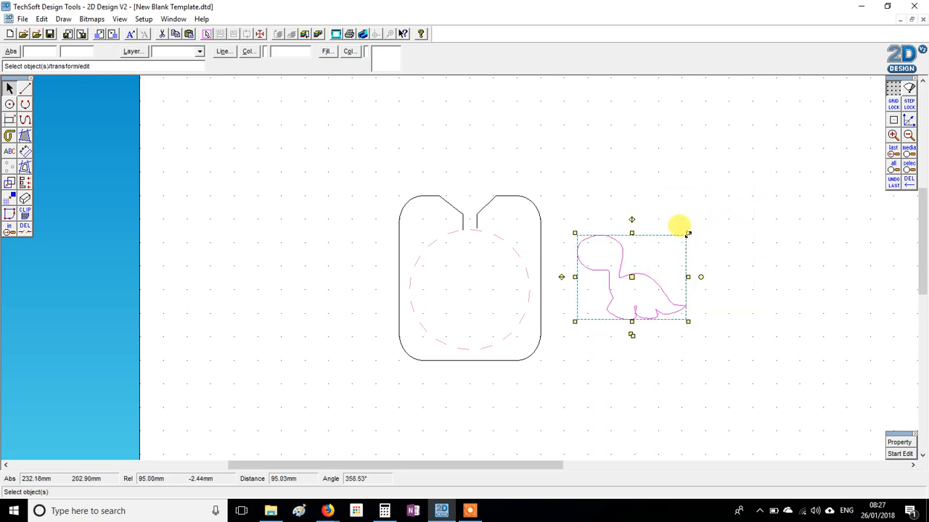
mouse_move(688, 233)
mouse_down()
mouse_move(753, 194)
mouse_move(693, 249)
mouse_move(714, 147)
mouse_move(722, 208)
mouse_move(694, 241)
mouse_move(682, 239)
mouse_up()
drag(626, 281, 477, 292)
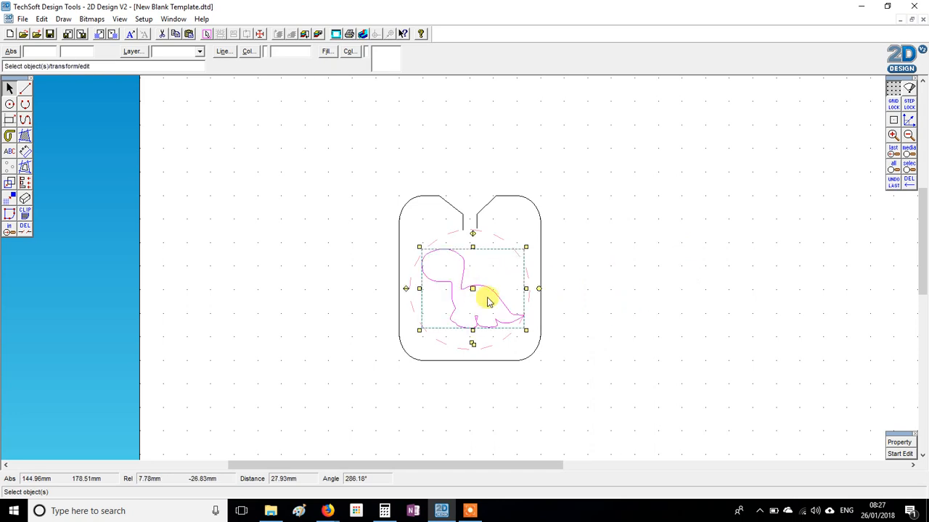
Rotate the dinosaur anticlockwise so its tail points up, centre it in the dashed circle and deselect it
drag(525, 248, 528, 265)
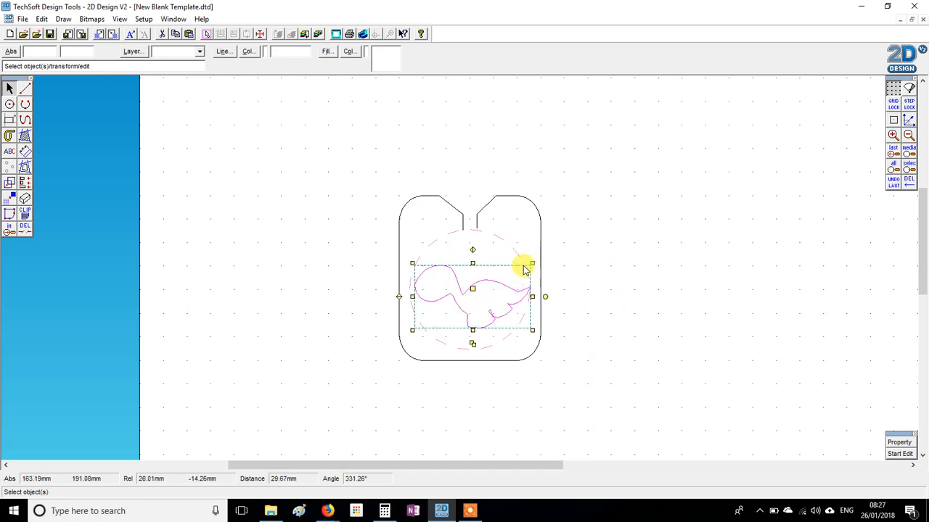
drag(473, 289, 474, 279)
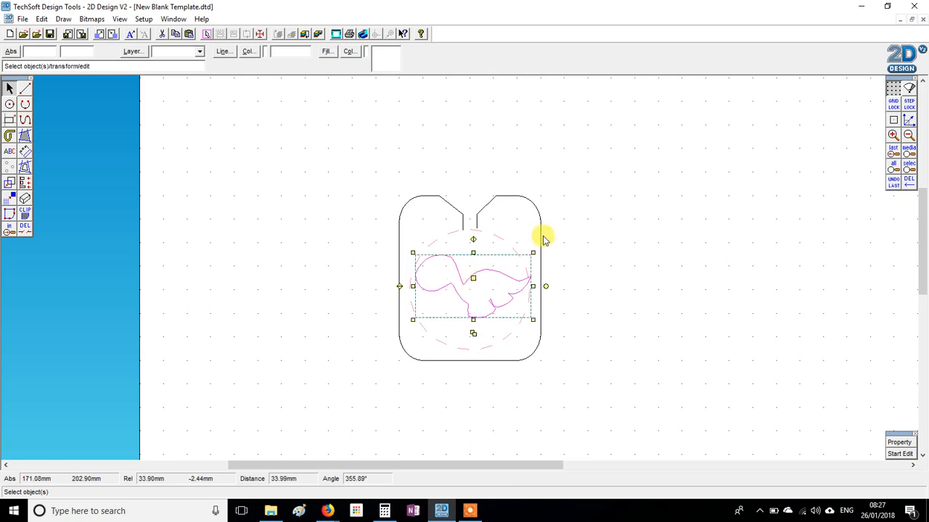
mouse_move(533, 253)
mouse_down()
mouse_move(525, 234)
mouse_move(525, 242)
mouse_up()
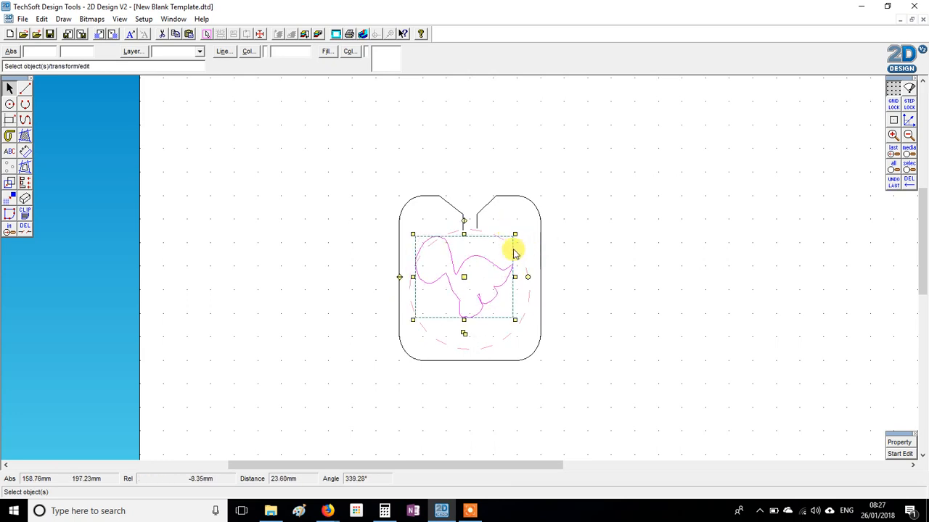
key(ctrl+z)
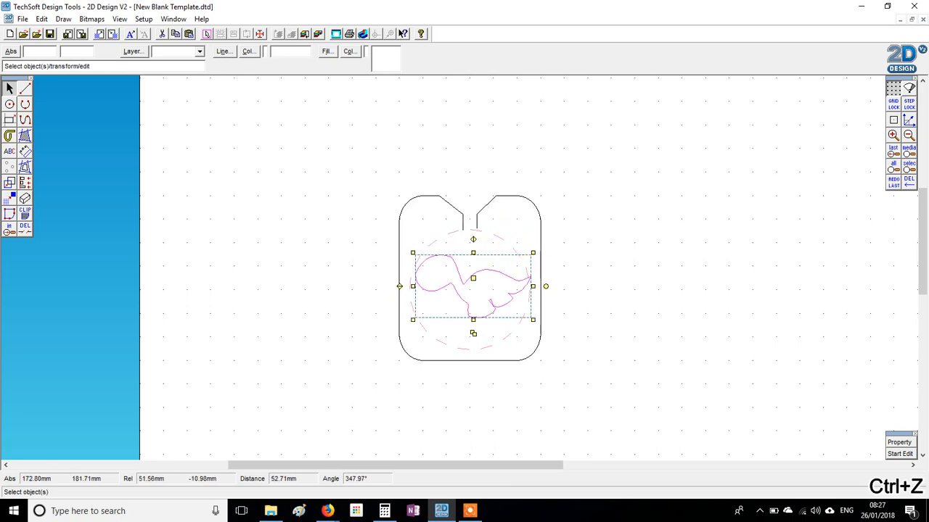
drag(551, 258, 546, 254)
drag(472, 278, 469, 286)
click(675, 299)
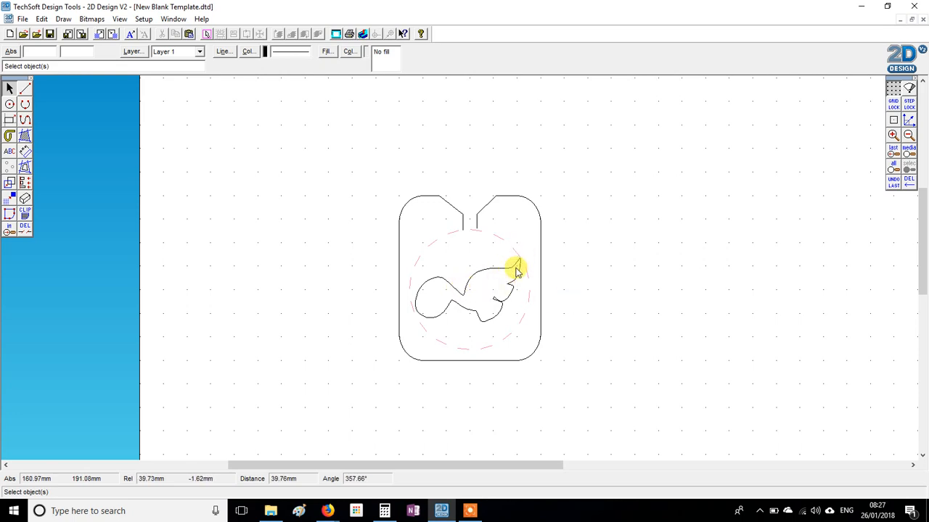
Join the template's slot ends to the dinosaur's back with two lines and trim away the overlapping ends and the outline between them
click(24, 89)
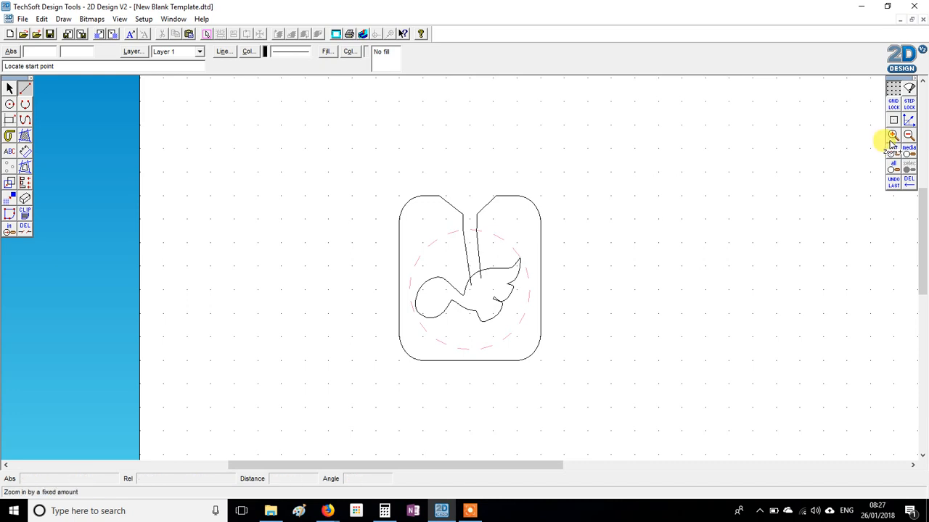
click(25, 230)
click(58, 230)
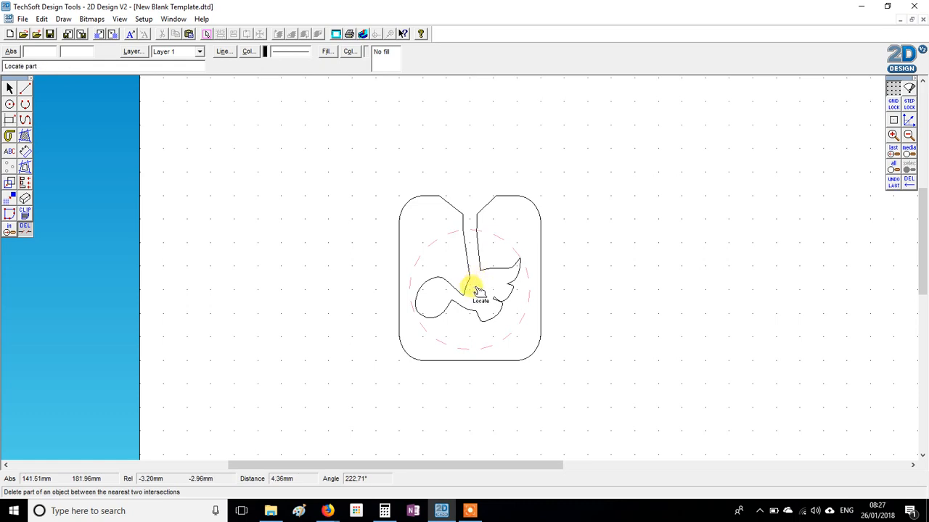
key(Escape)
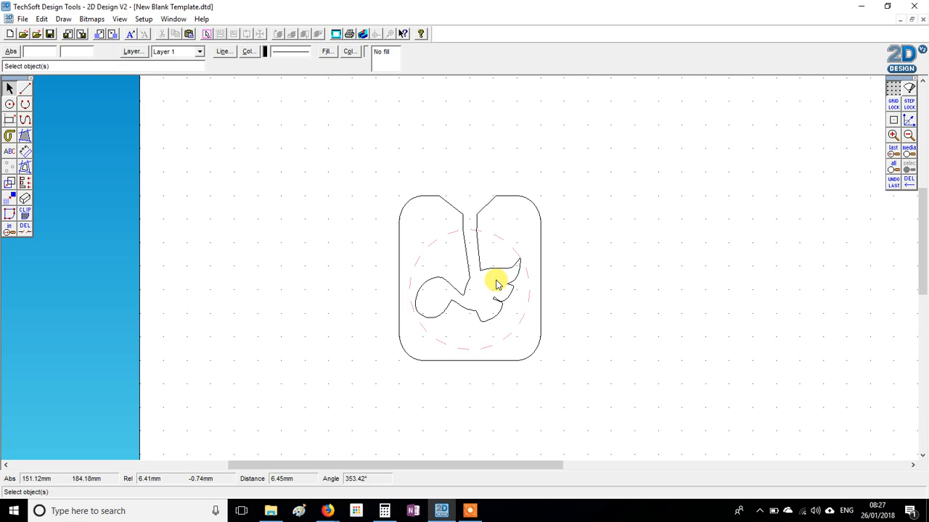
Delete the dinosaur outline and the lines connecting it to the template's slot
click(468, 289)
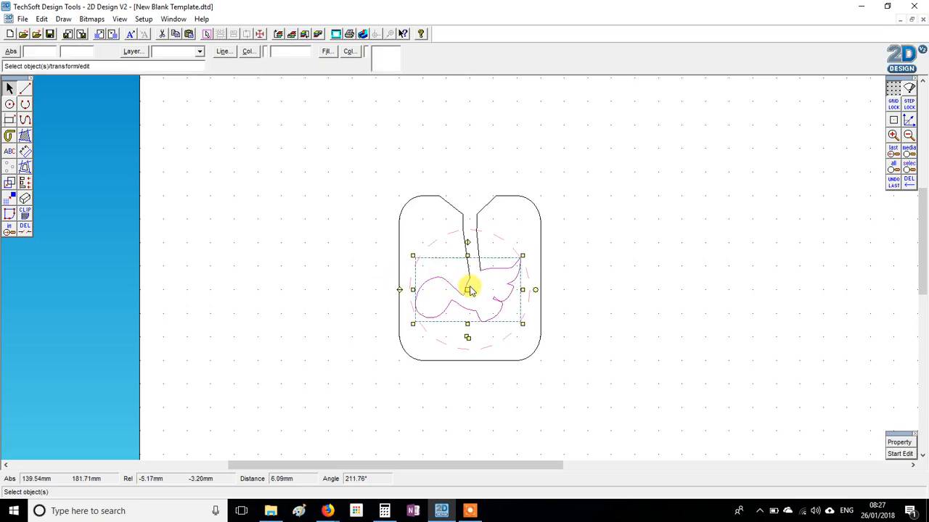
key(Delete)
click(473, 255)
key(Delete)
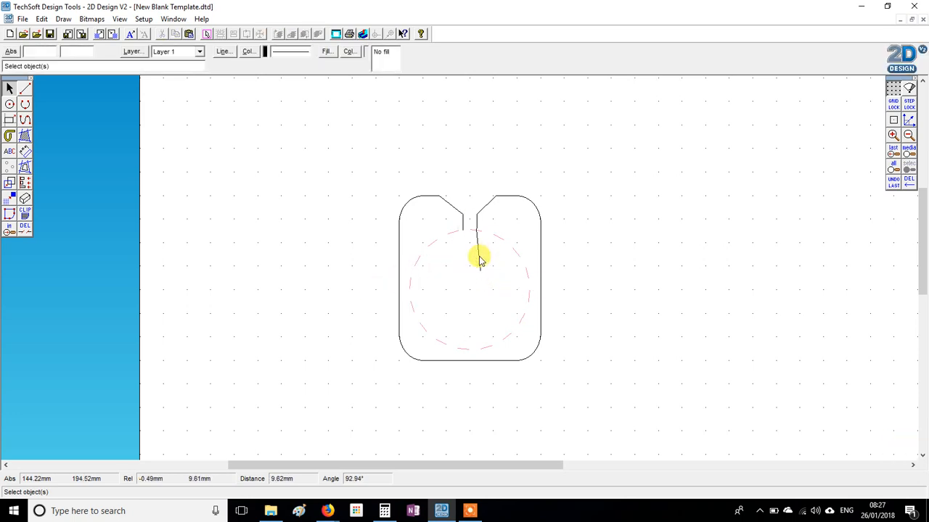
click(9, 152)
click(228, 191)
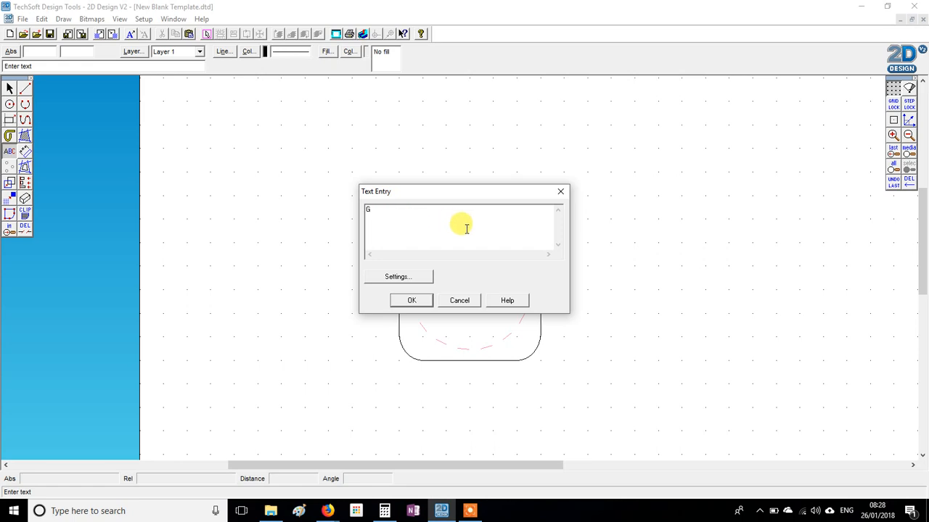
drag(382, 211, 309, 198)
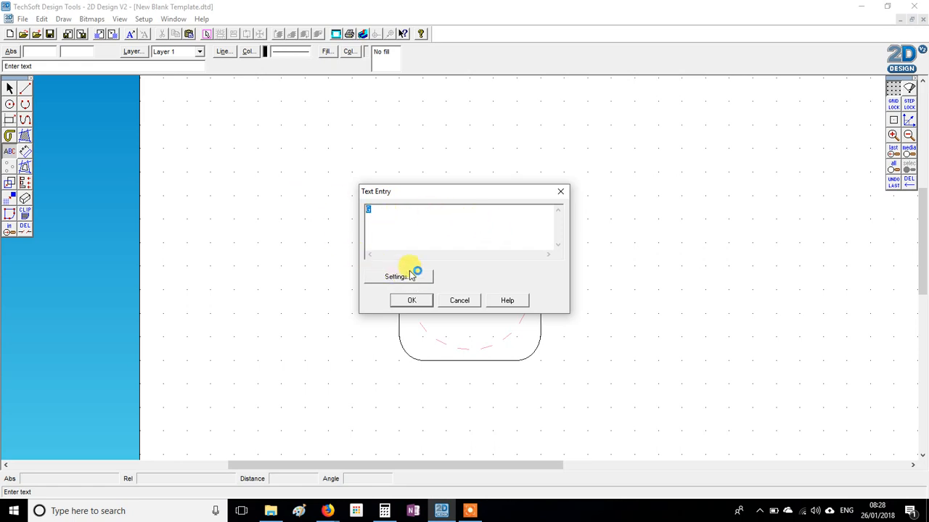
click(457, 301)
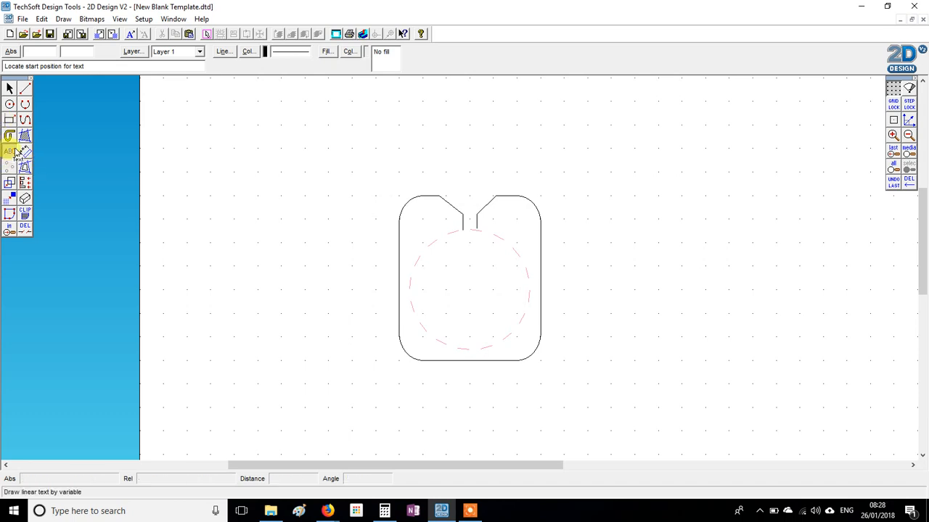
Start a text object with the letter G beside the template and look through the fonts in its text settings
click(252, 196)
text(G)
drag(422, 220, 351, 198)
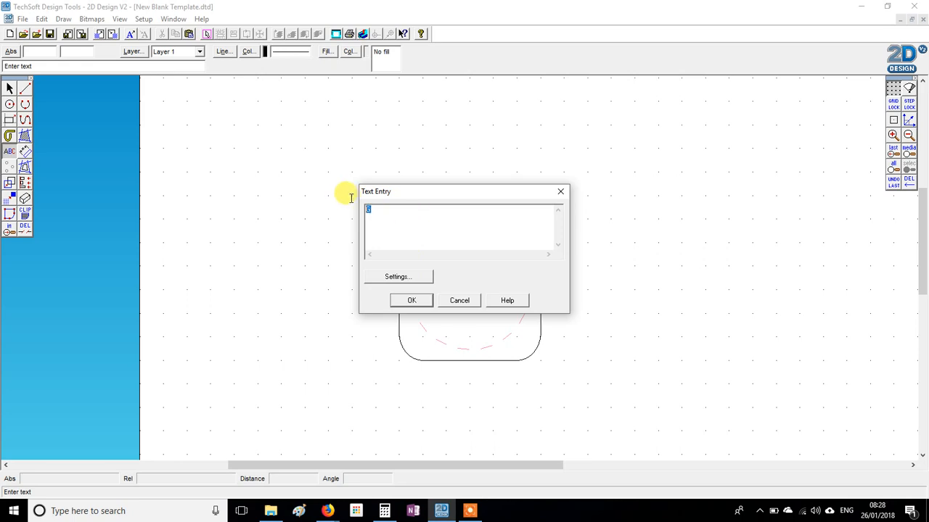
click(418, 280)
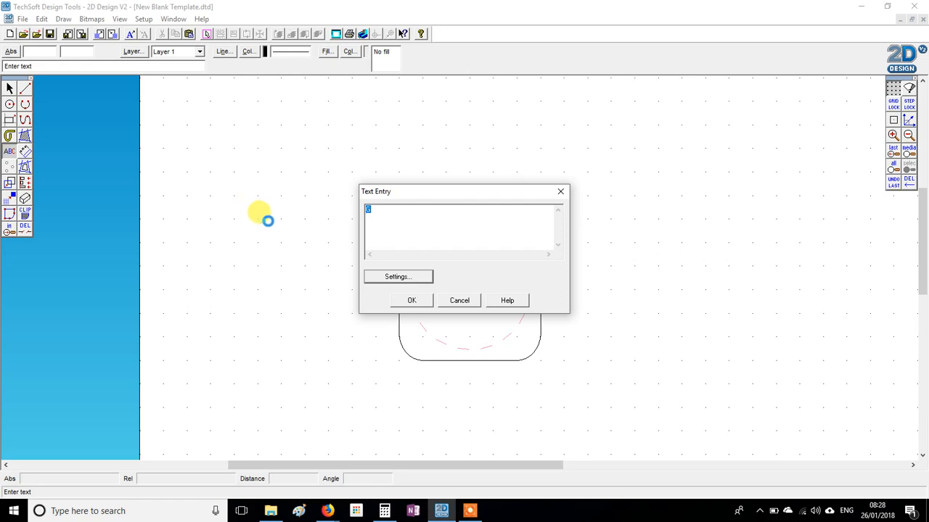
click(353, 216)
click(350, 233)
click(367, 225)
click(362, 216)
drag(386, 216, 385, 229)
scroll(376, 231, down, 10)
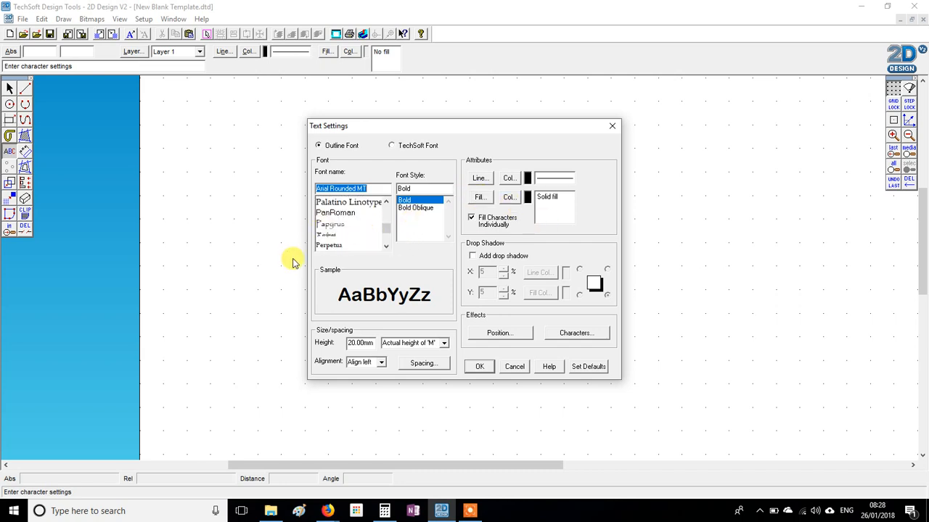
Set the text's fill to No Fill, keep Arial Rounded MT Bold at 20 mm height, and place the letter G
click(481, 198)
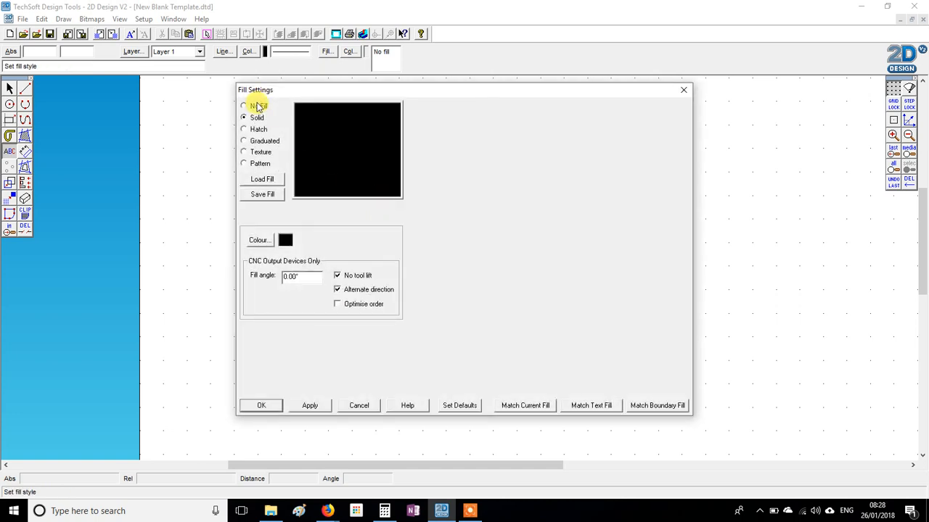
click(258, 107)
click(263, 406)
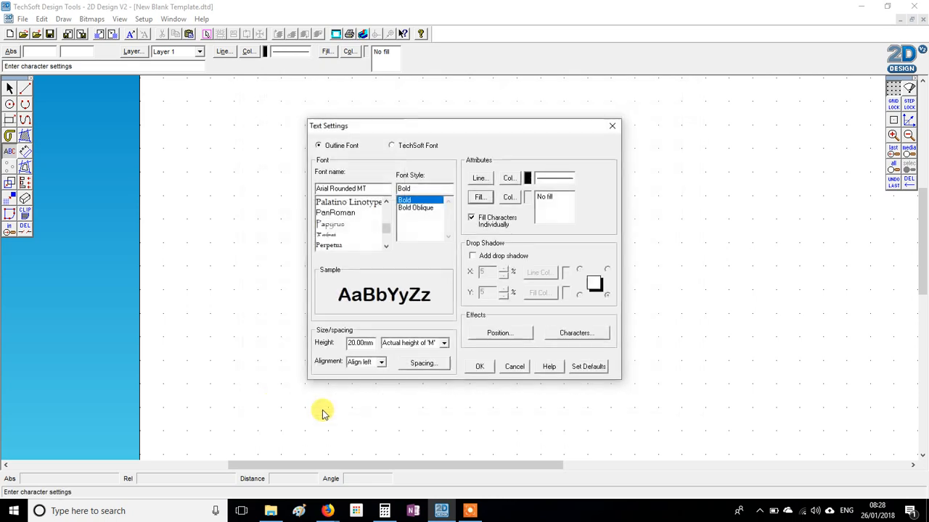
click(479, 367)
click(407, 236)
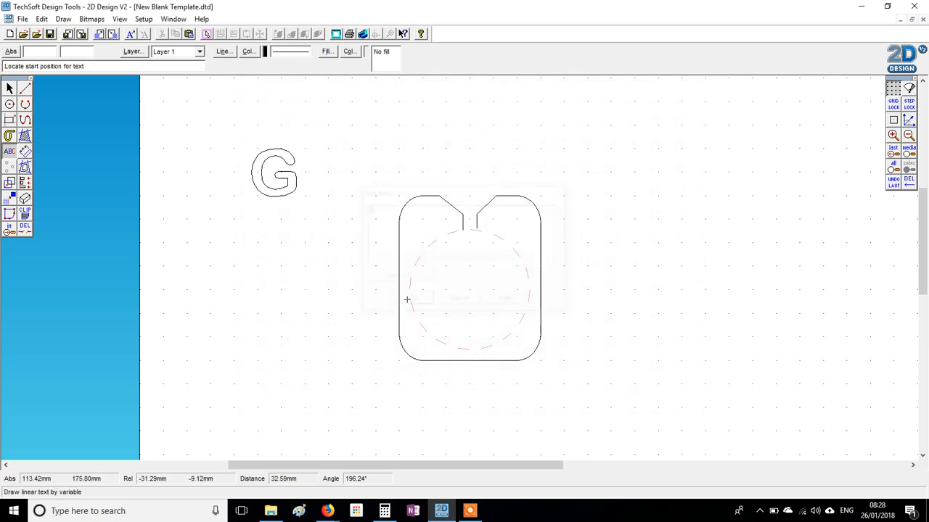
Scale the letter G up proportionally to about twice its size, centre it in the template's dashed circle and deselect it
click(284, 179)
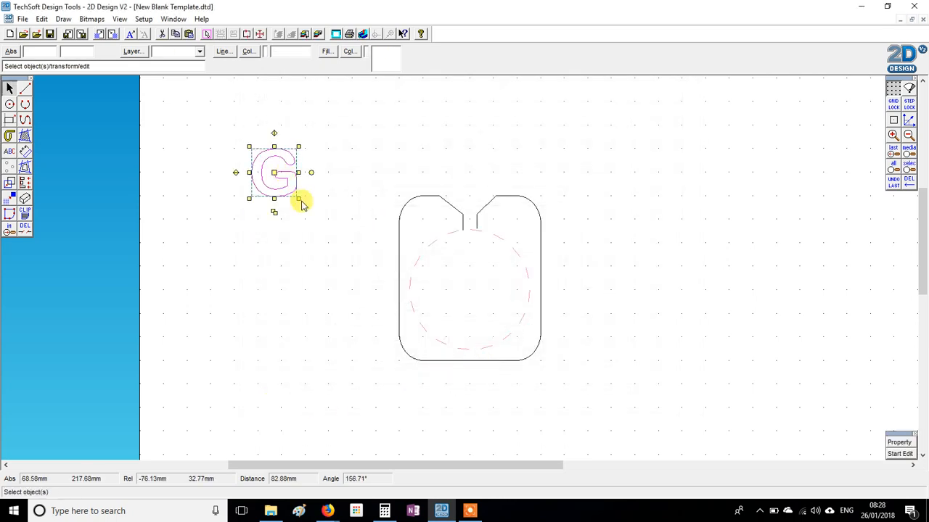
drag(298, 198, 337, 241)
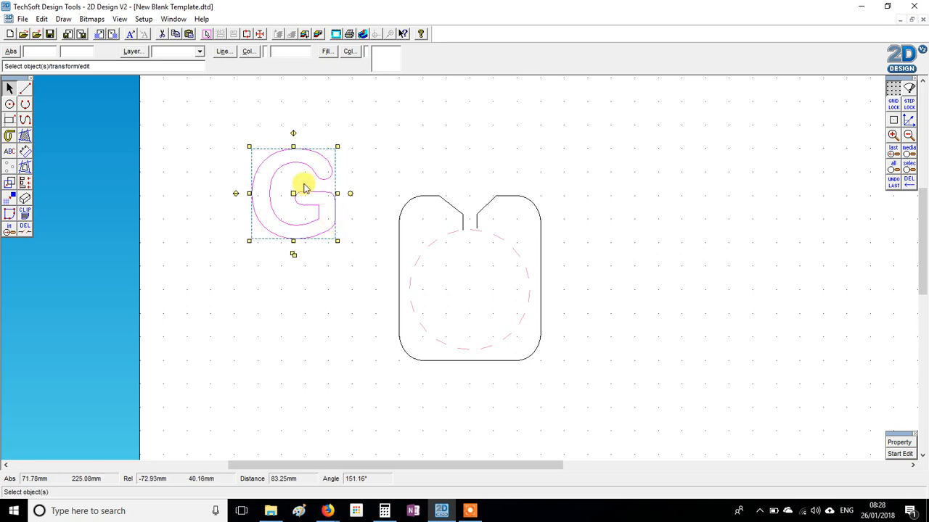
drag(294, 192, 471, 285)
click(301, 132)
Draw two lines from the slot's ends into the top of the letter G and trim the overhang of the right line
click(25, 88)
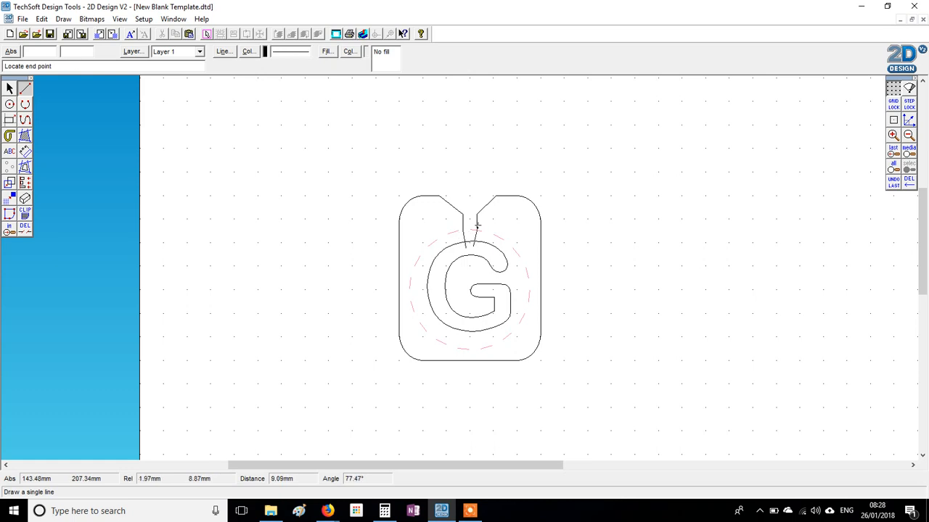
click(9, 228)
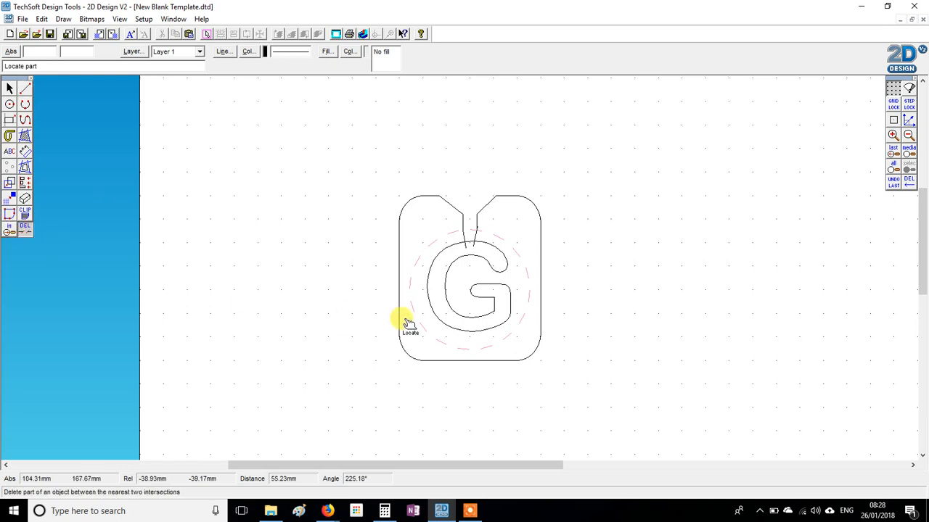
click(473, 247)
key(ctrl+z)
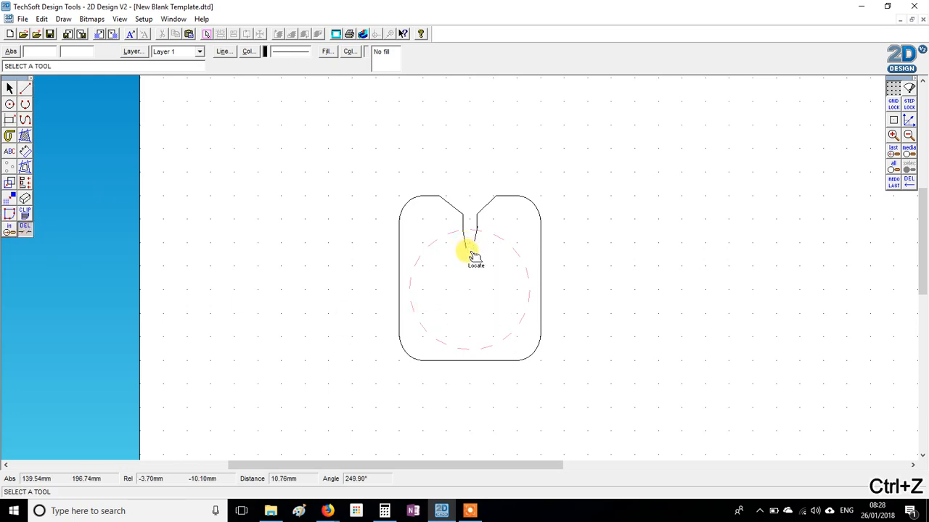
Try to delete the part of the G's outline between the two connecting lines, and undo the deletion
click(487, 263)
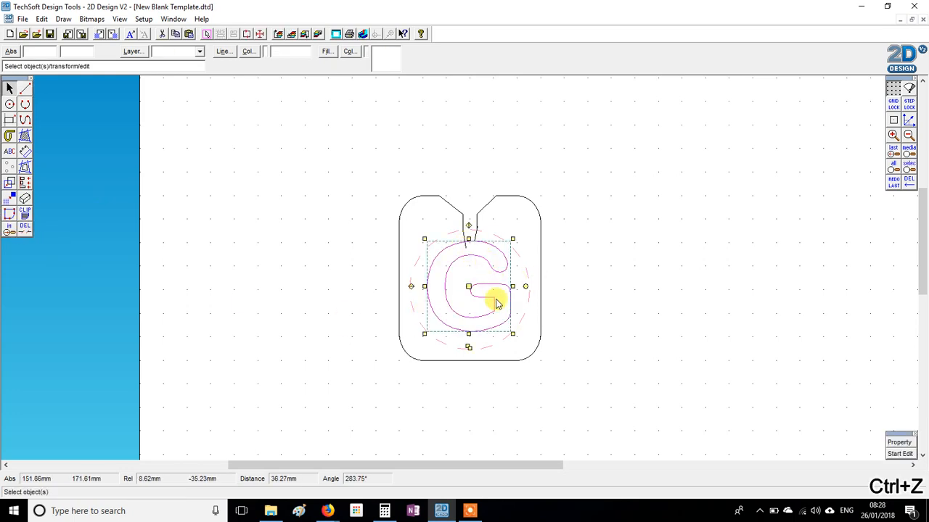
click(632, 288)
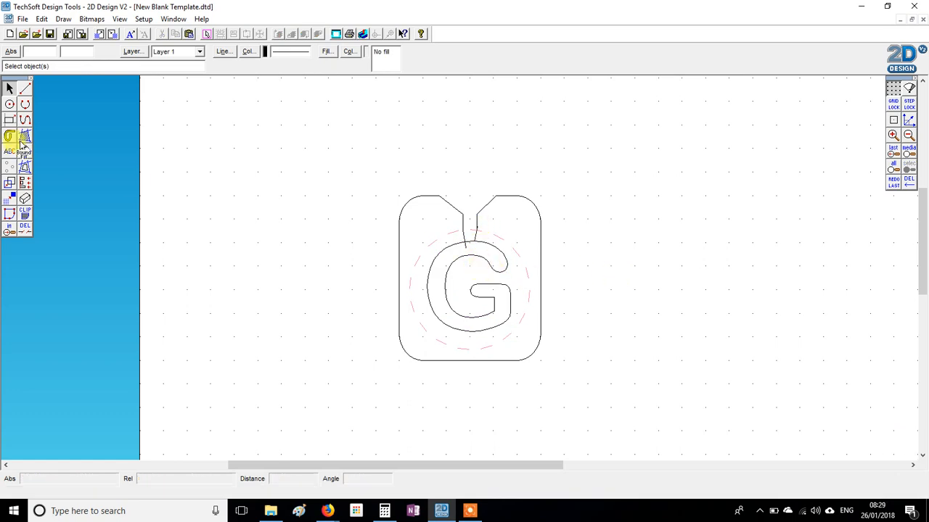
click(9, 229)
click(473, 245)
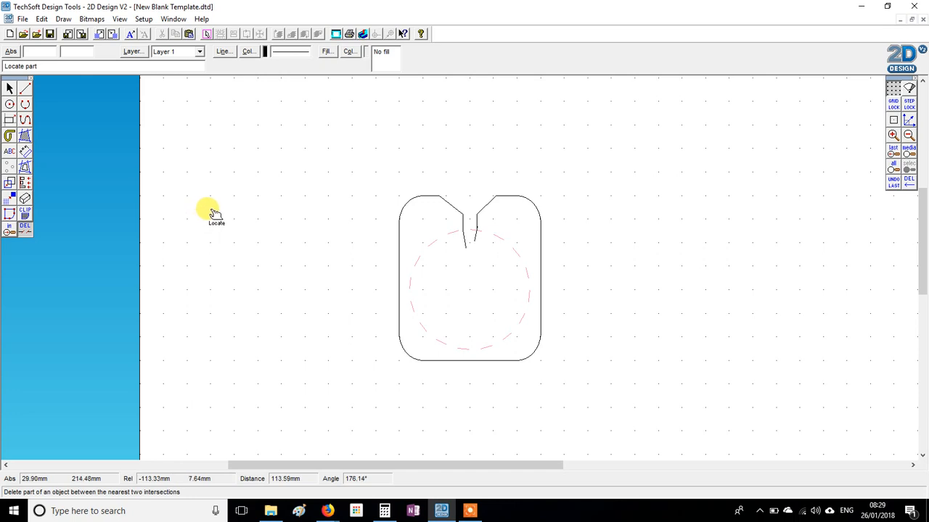
key(ctrl+z)
Convert the letter G in the template to a path and deselect it
right_click(266, 190)
click(486, 269)
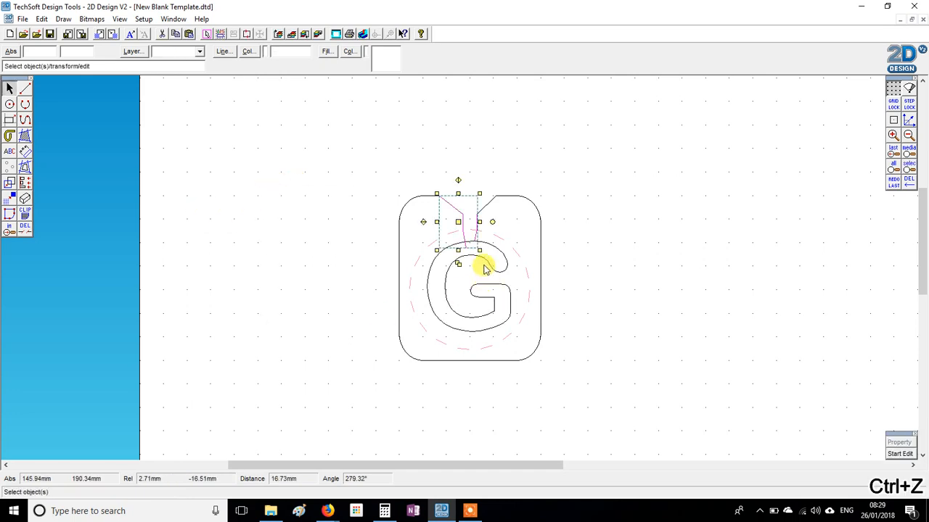
click(491, 265)
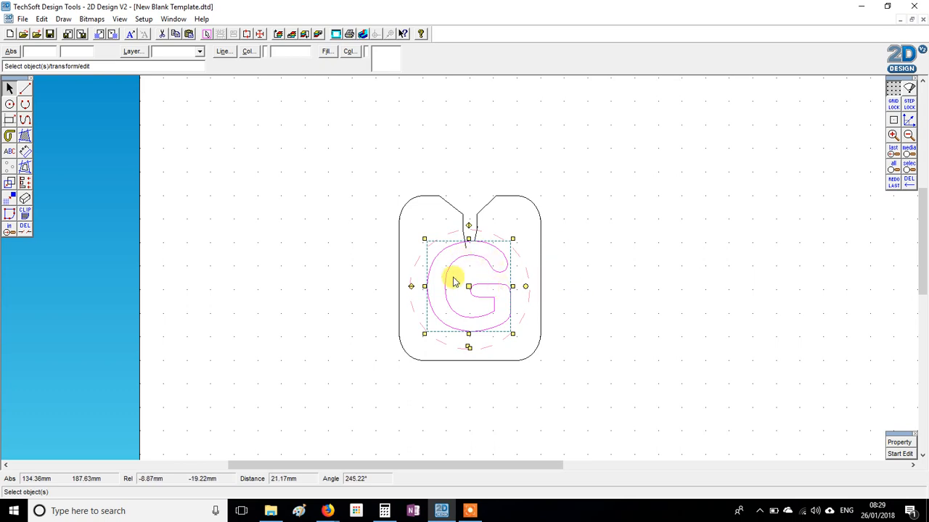
right_click(578, 257)
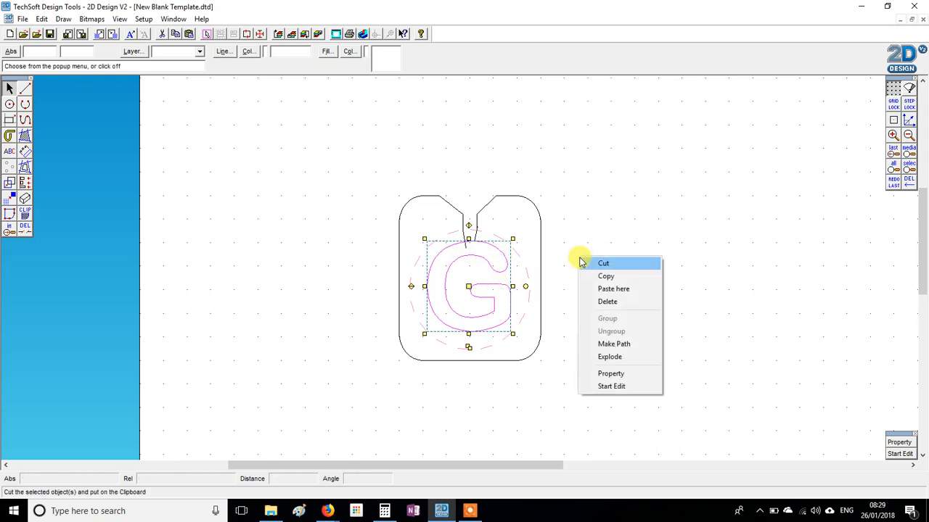
click(625, 346)
click(504, 291)
click(577, 308)
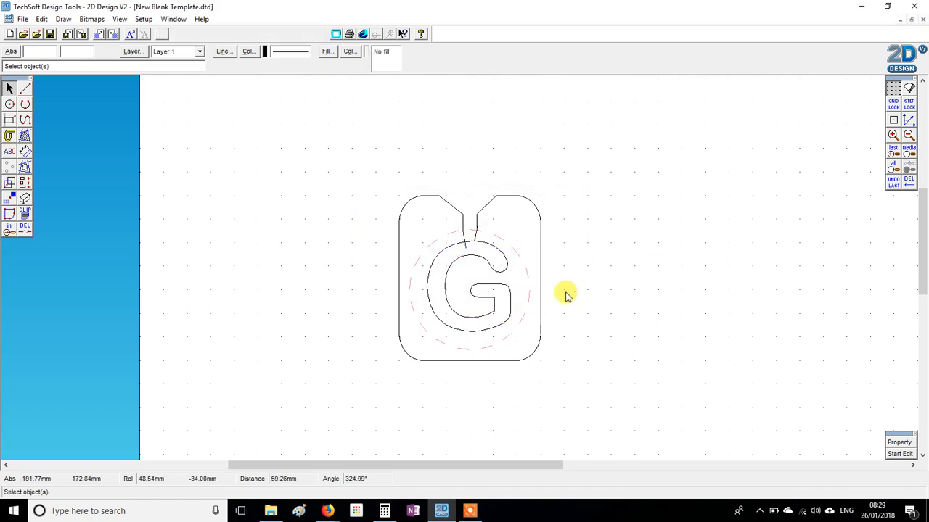
Delete the G's outer outline section between the two connecting lines and the left line's overhang
click(24, 227)
click(465, 247)
key(Escape)
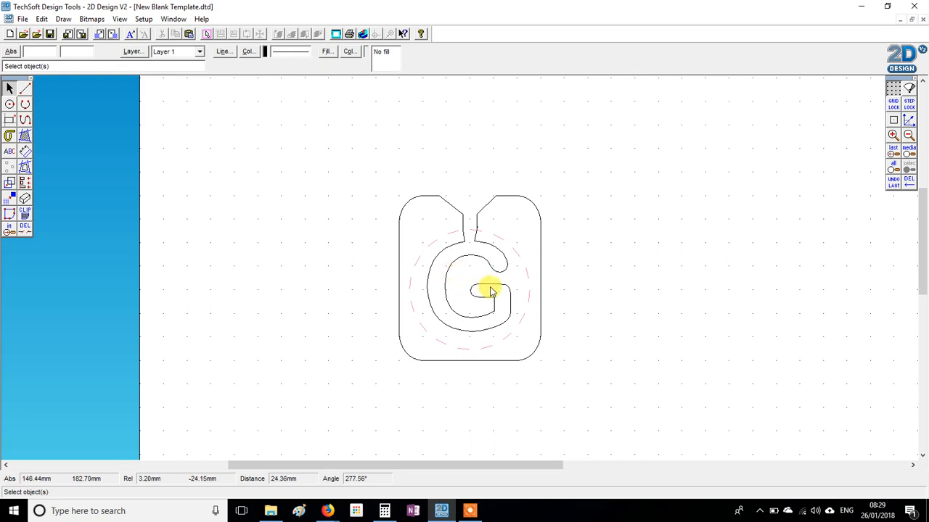
Delete the letter G and create a text object with the letter R, keeping the current text settings
click(469, 258)
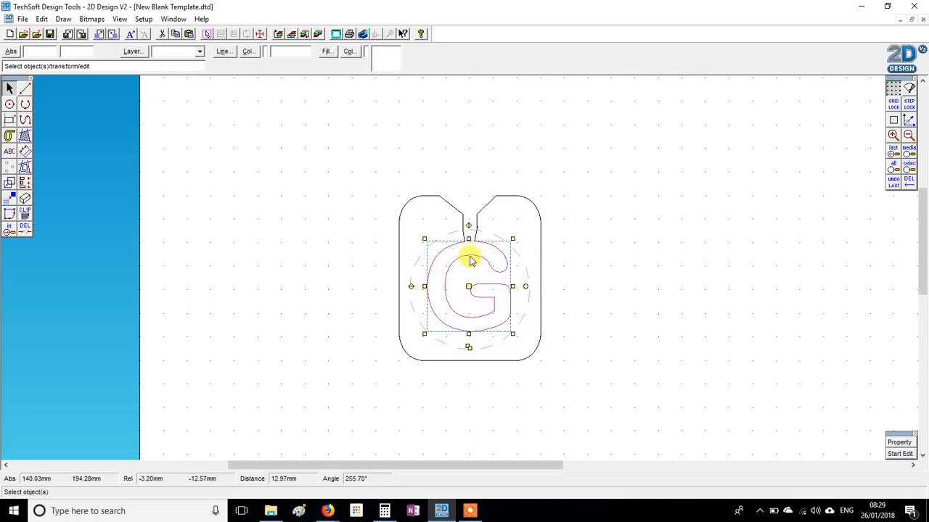
key(Delete)
click(9, 151)
click(239, 153)
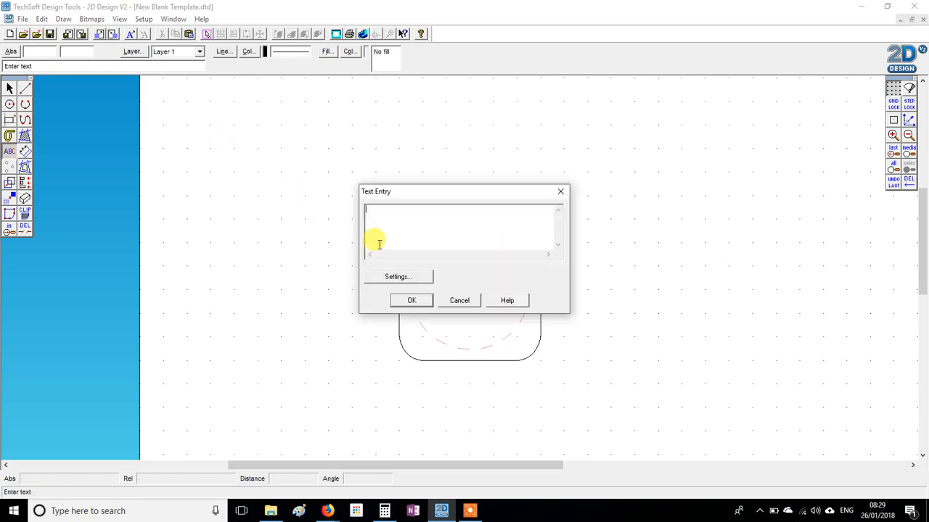
text(R)
drag(400, 217, 362, 216)
click(384, 272)
click(477, 366)
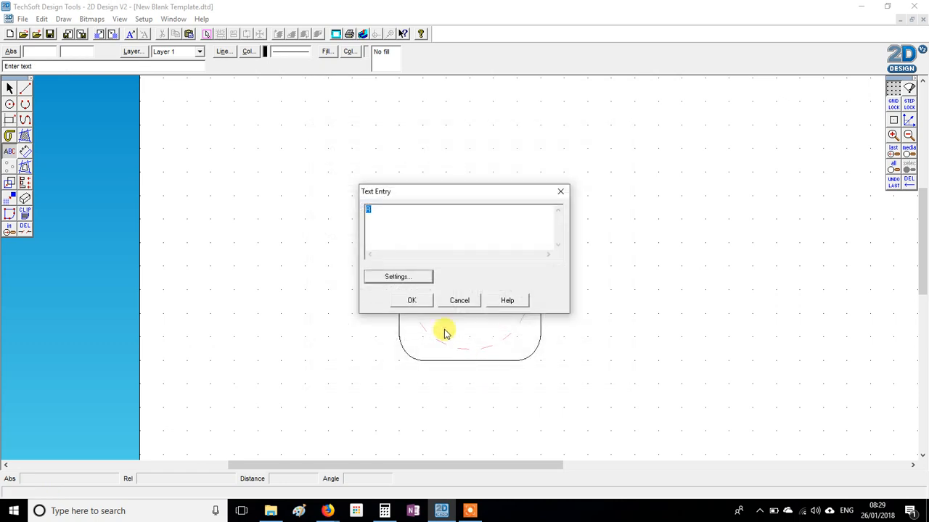
click(410, 300)
Scale the letter R up proportionally and position it to the right of the template
key(Escape)
click(245, 116)
drag(246, 117, 690, 367)
drag(643, 309, 674, 283)
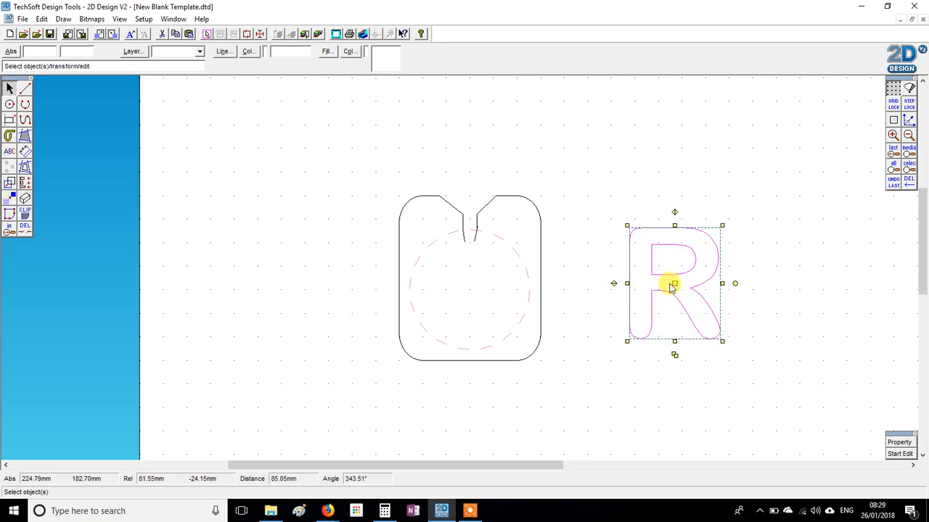
Draw a large circle around the letter R and centre the letter inside it
click(9, 103)
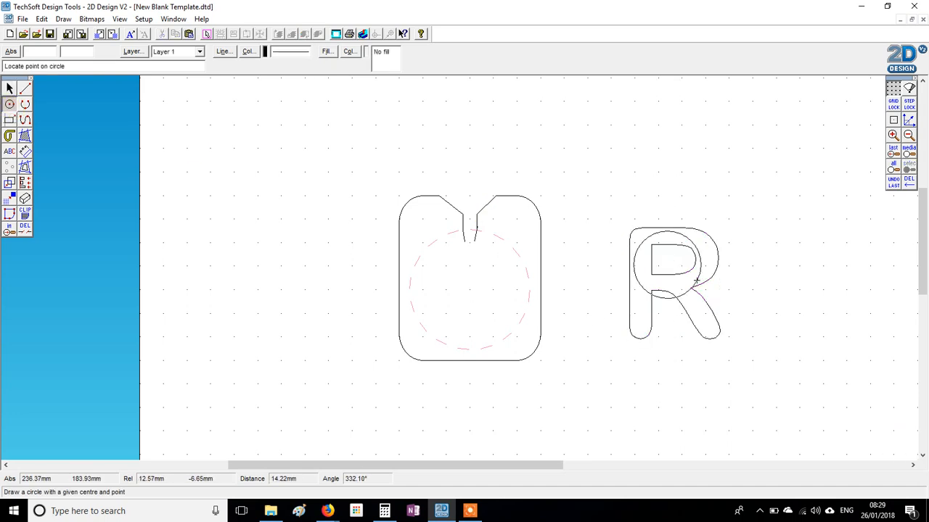
click(748, 334)
key(Escape)
click(666, 256)
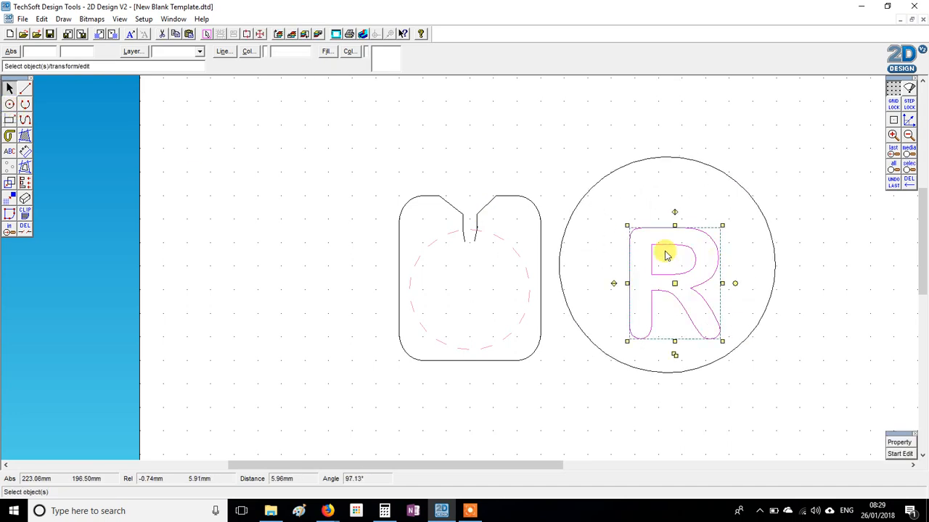
drag(675, 284, 670, 264)
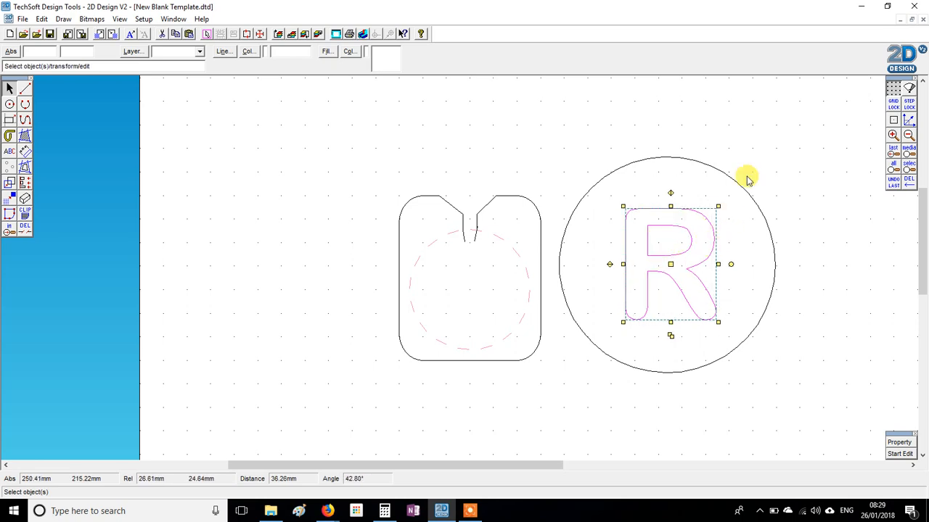
click(751, 145)
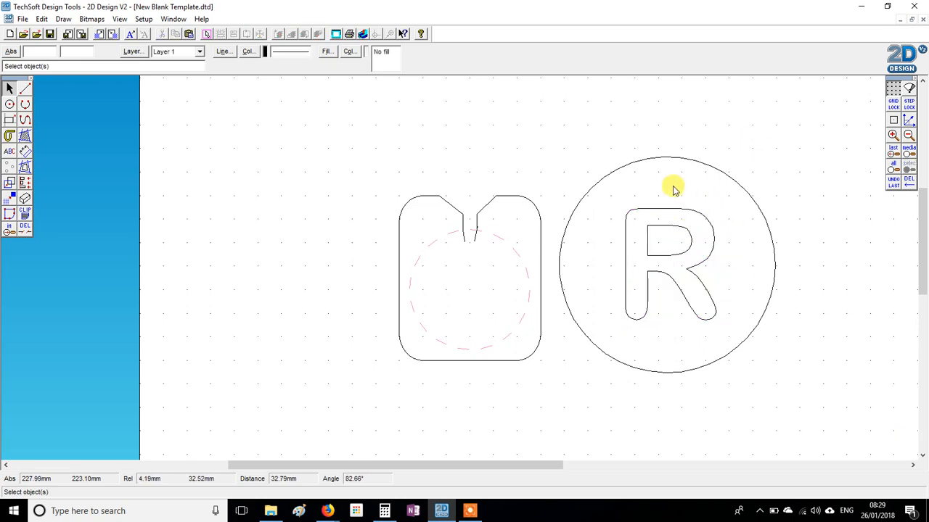
Scale the circle and the letter R together down to about half their size
drag(560, 133, 798, 435)
drag(557, 101, 825, 428)
drag(777, 376, 674, 273)
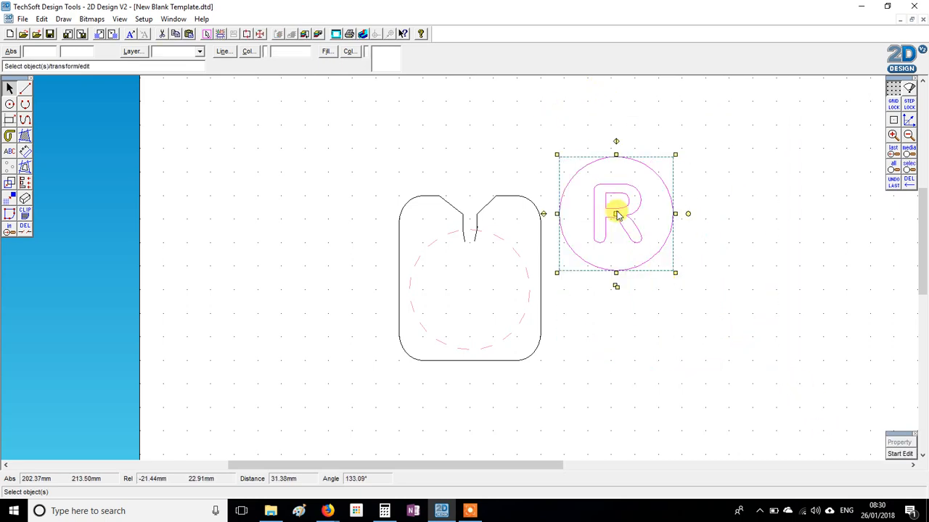
Move the circle with the letter R into the template, centred on the dashed circle
click(618, 215)
click(624, 202)
click(624, 201)
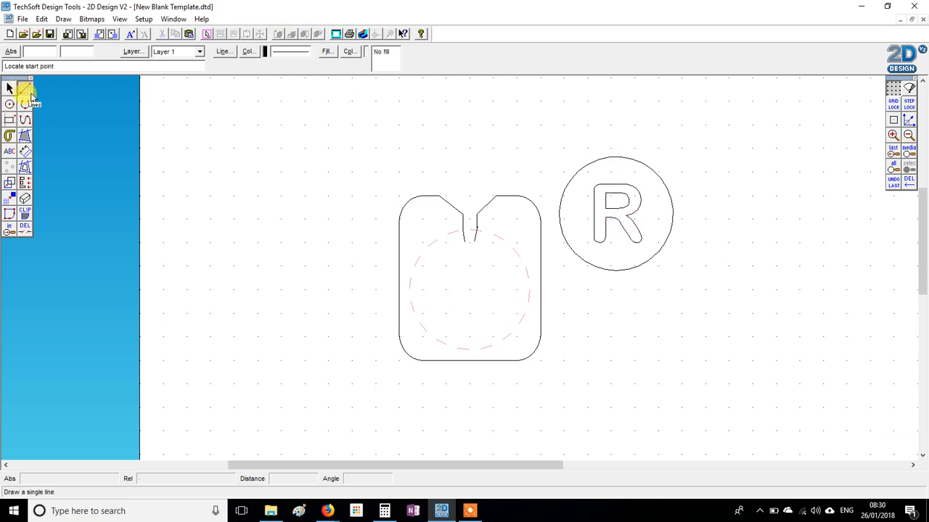
click(631, 195)
shift+click(626, 198)
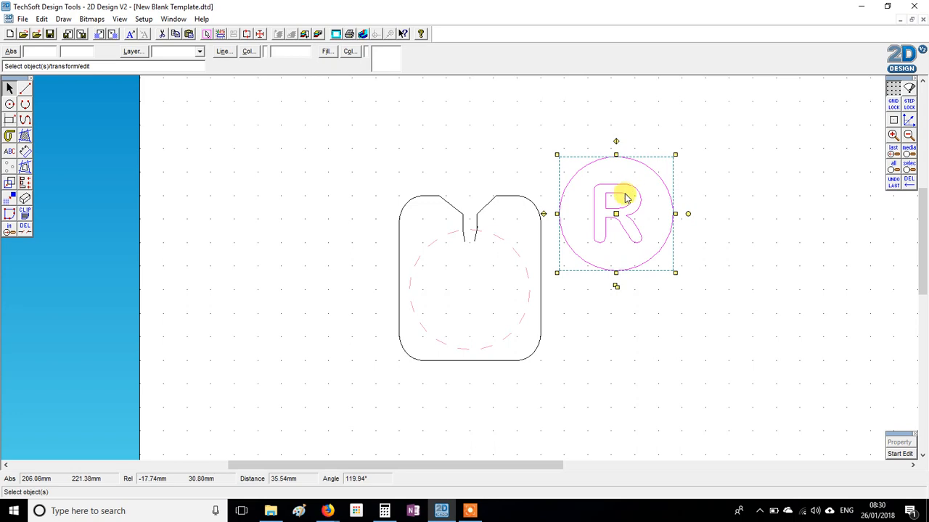
drag(615, 212, 472, 289)
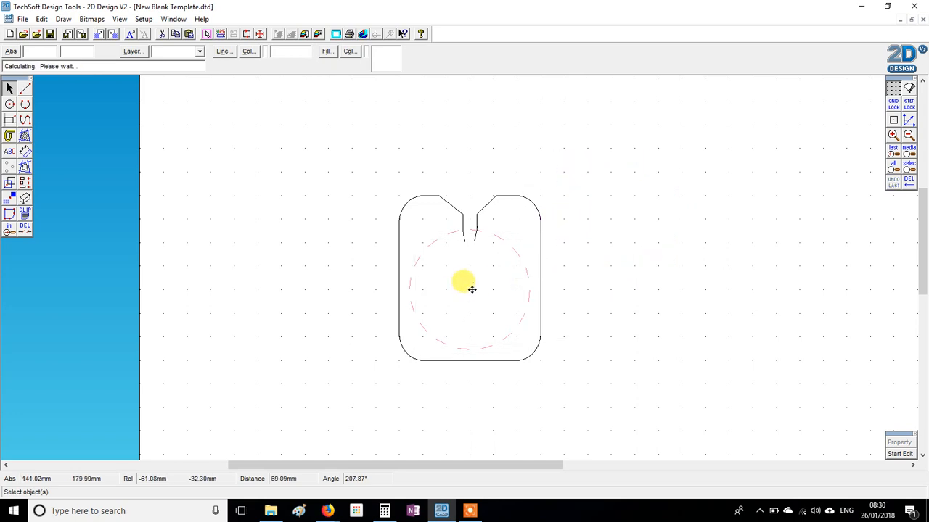
click(614, 193)
Delete the circle's section between the two slot lines and the line ends that project into the circle
click(25, 228)
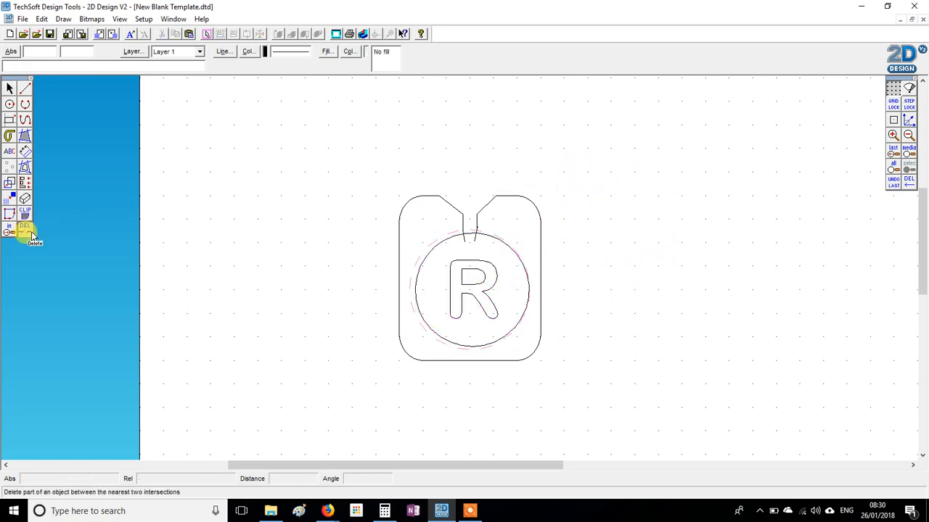
click(469, 235)
click(463, 240)
click(473, 241)
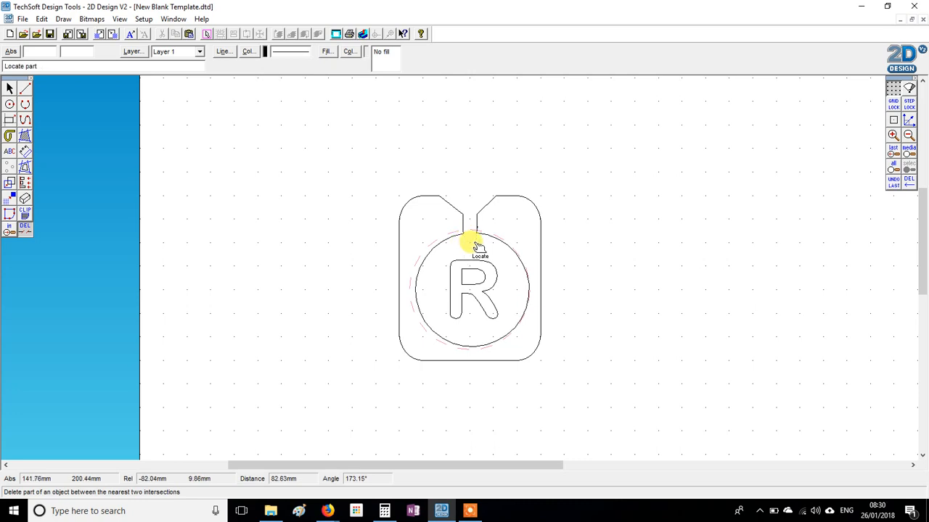
key(Escape)
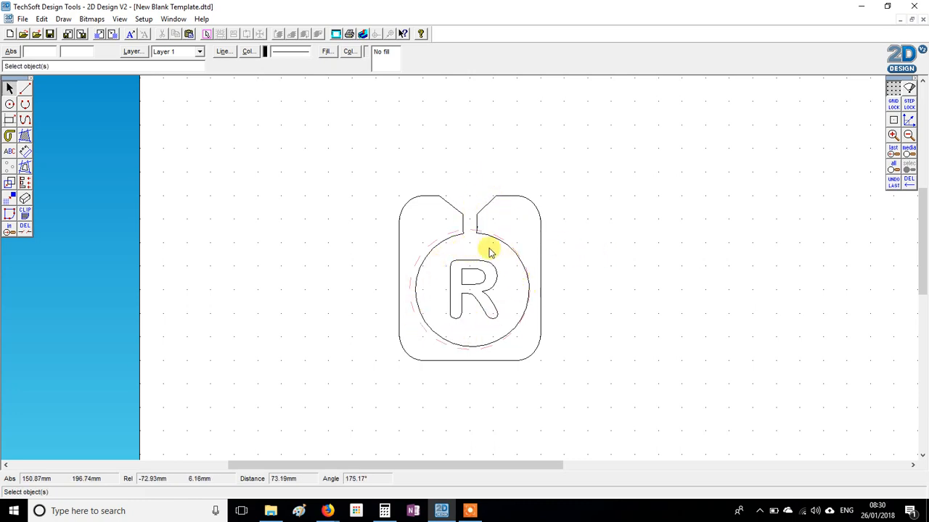
Convert the letter R inside the circle to a path
click(458, 274)
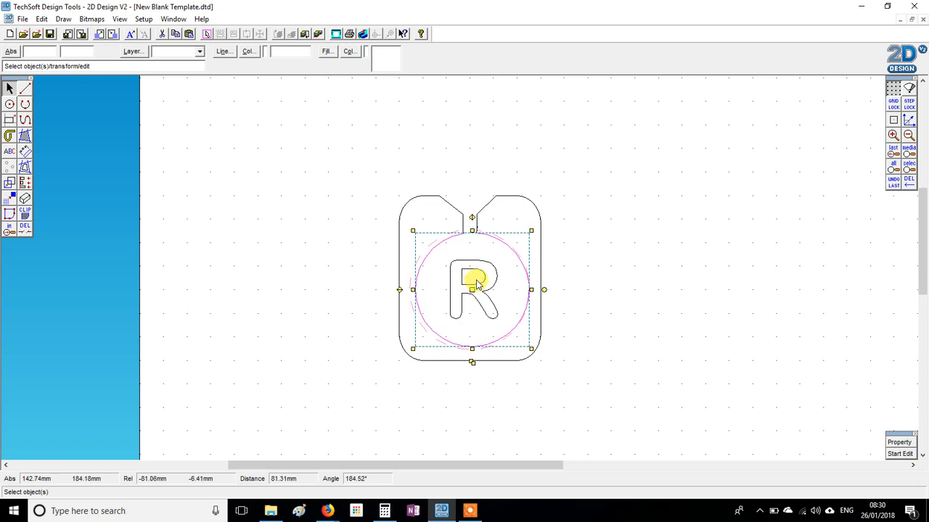
click(556, 311)
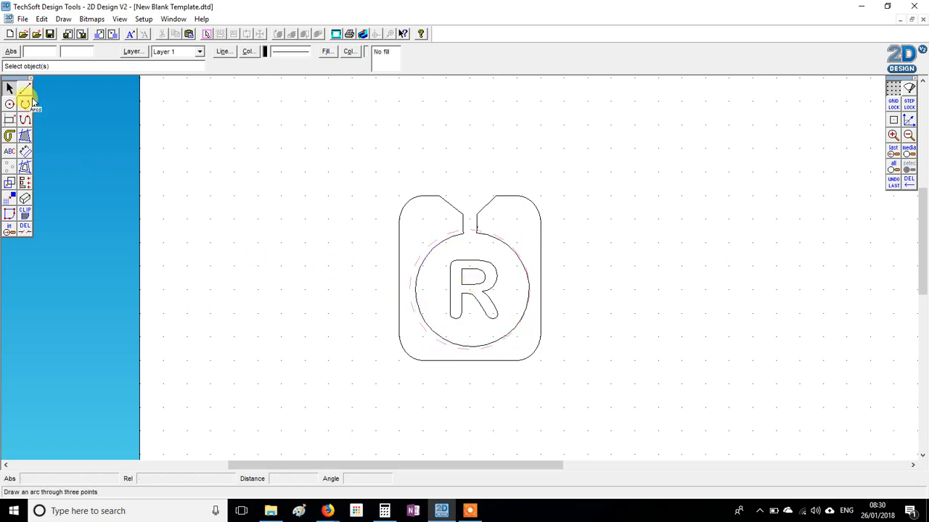
click(483, 292)
right_click(619, 295)
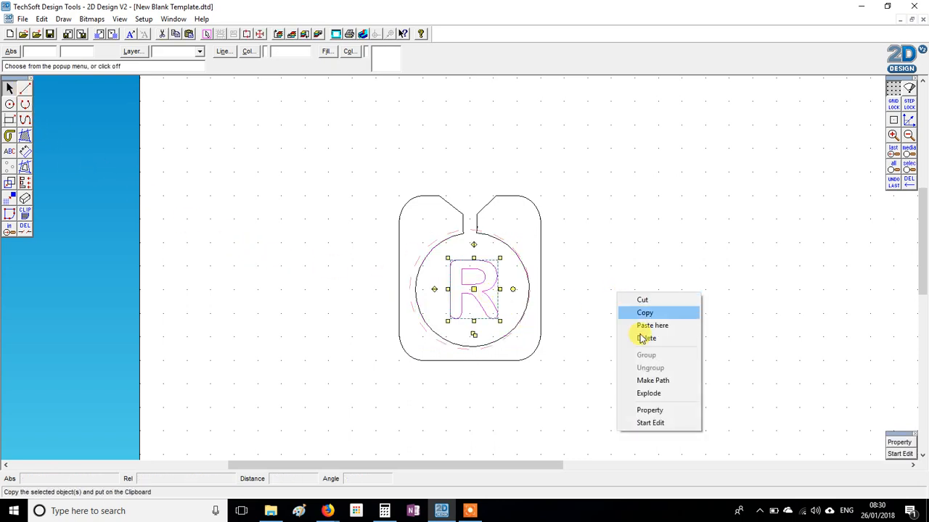
click(663, 380)
click(507, 290)
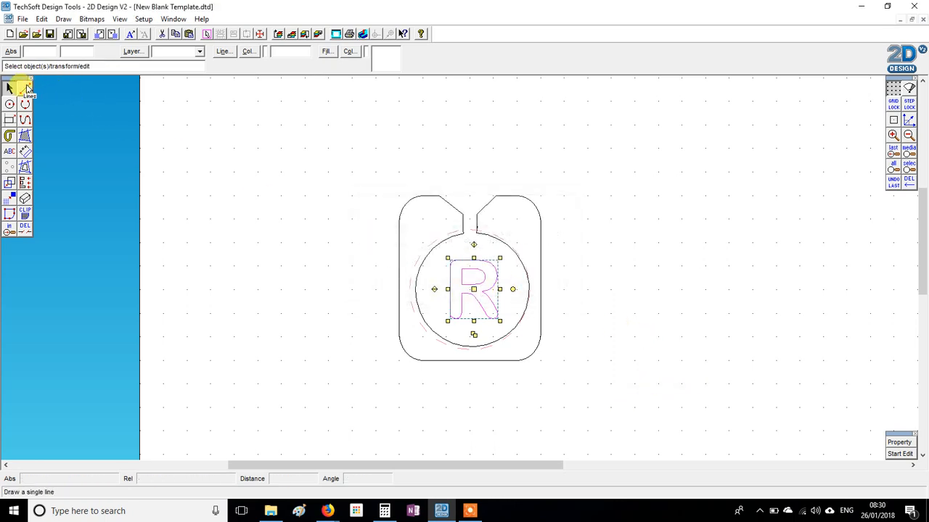
Draw two short lines across the R's upper stroke, from above the letter into its enclosed area
click(25, 88)
scroll(458, 262, up, 3)
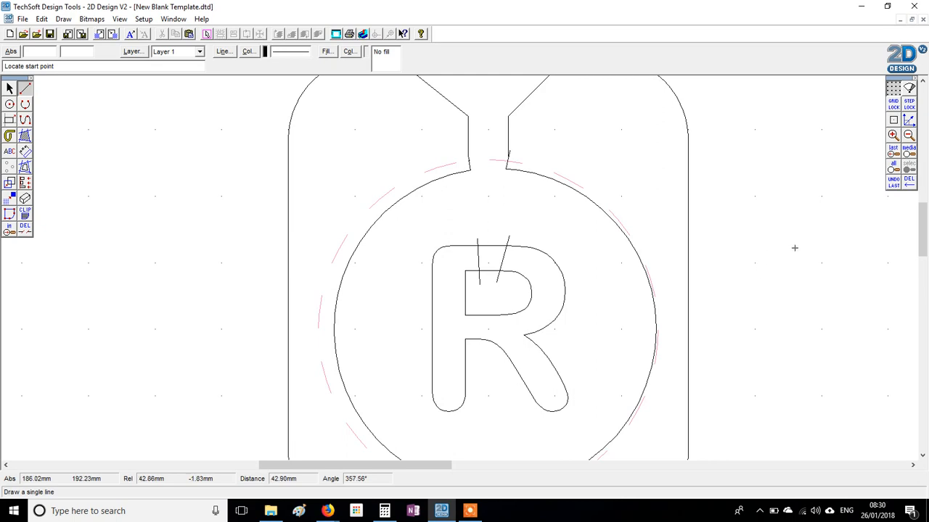
right_click(762, 225)
Delete the R's inner and outer outline sections between the two short lines, along with the lines' overhanging ends
click(25, 228)
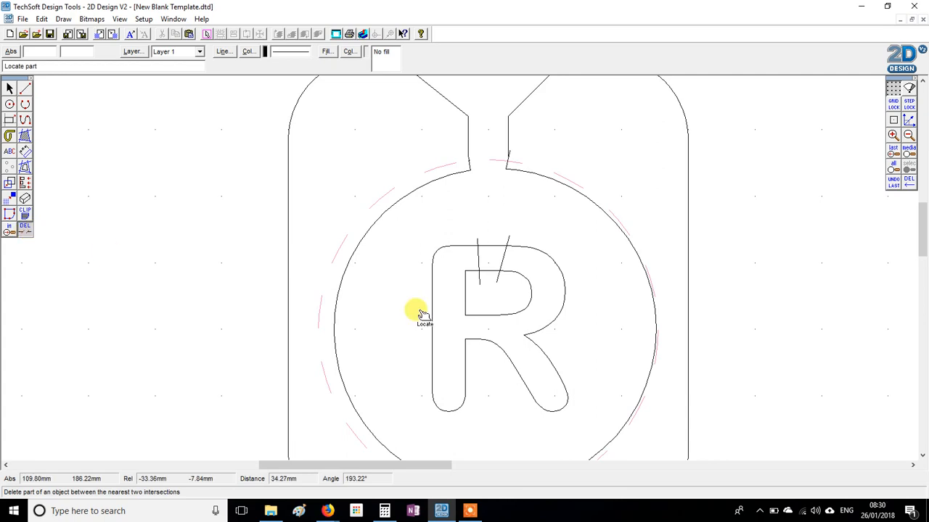
click(487, 247)
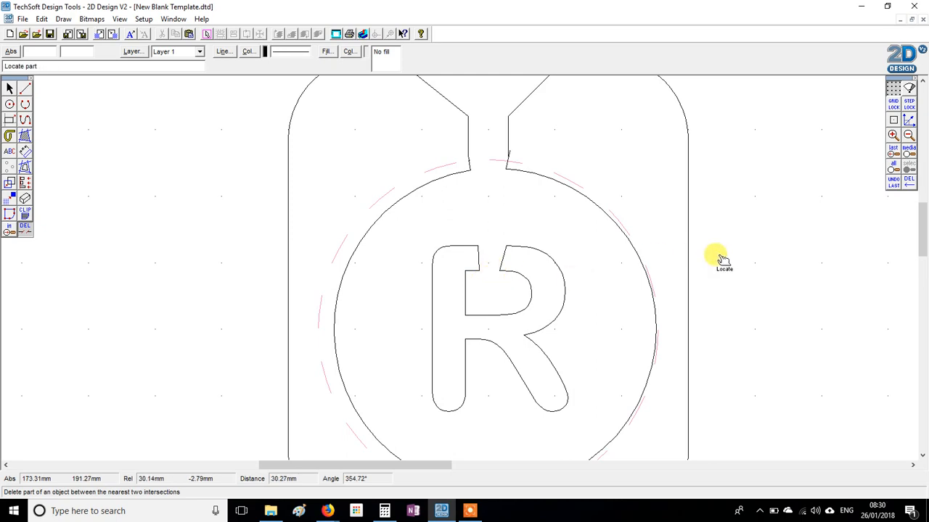
key(Escape)
click(908, 137)
click(909, 138)
click(909, 138)
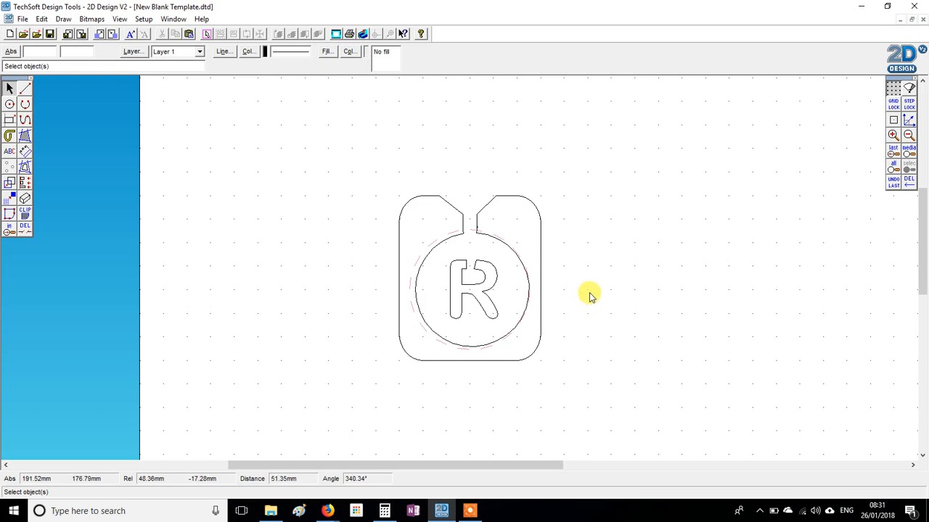
Start saving the drawing in Documents under the student's full name followed by "Pewter", and cancel the save
click(50, 34)
click(448, 156)
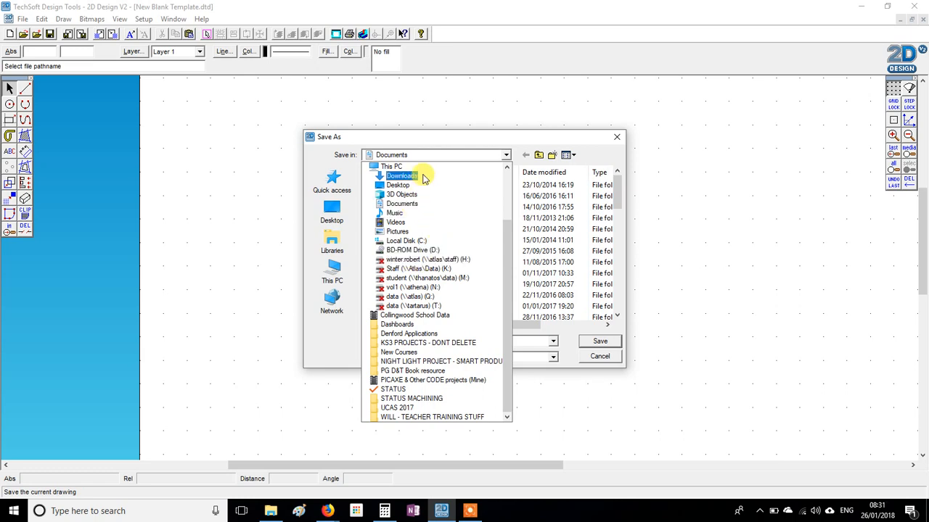
click(772, 297)
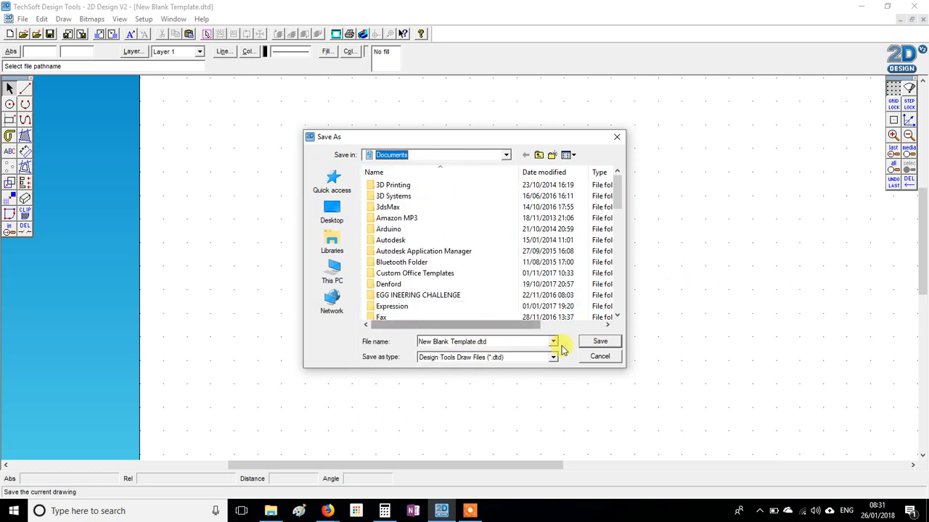
click(505, 344)
text(Jo)
key(BackSpace)
key(BackSpace)
text(John Smith Pewter)
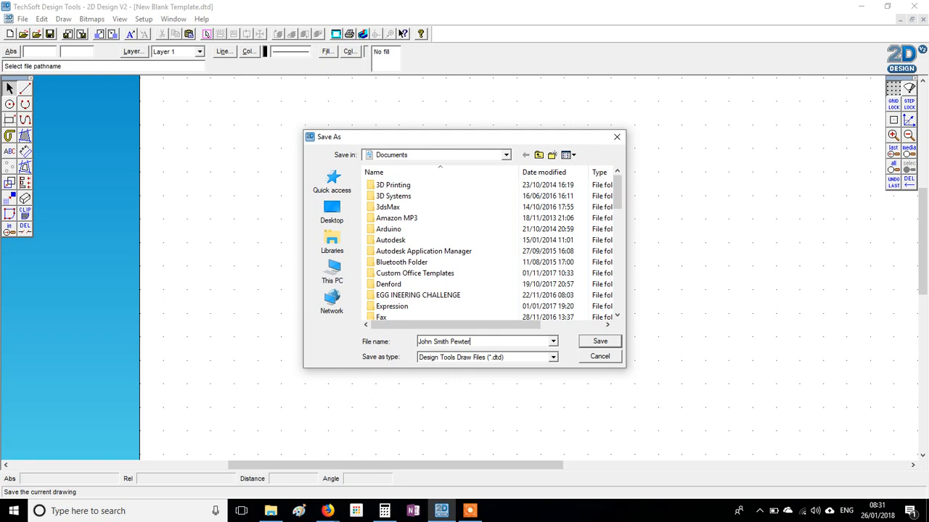
click(599, 357)
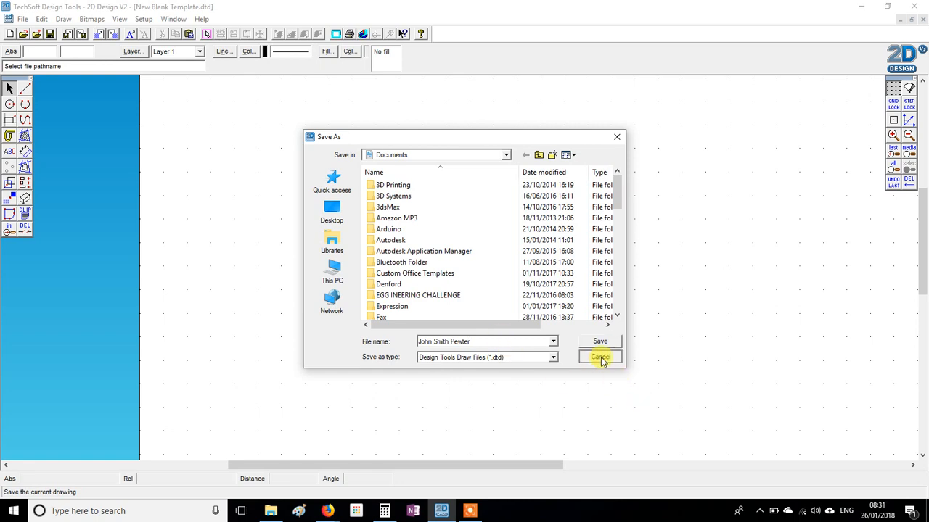